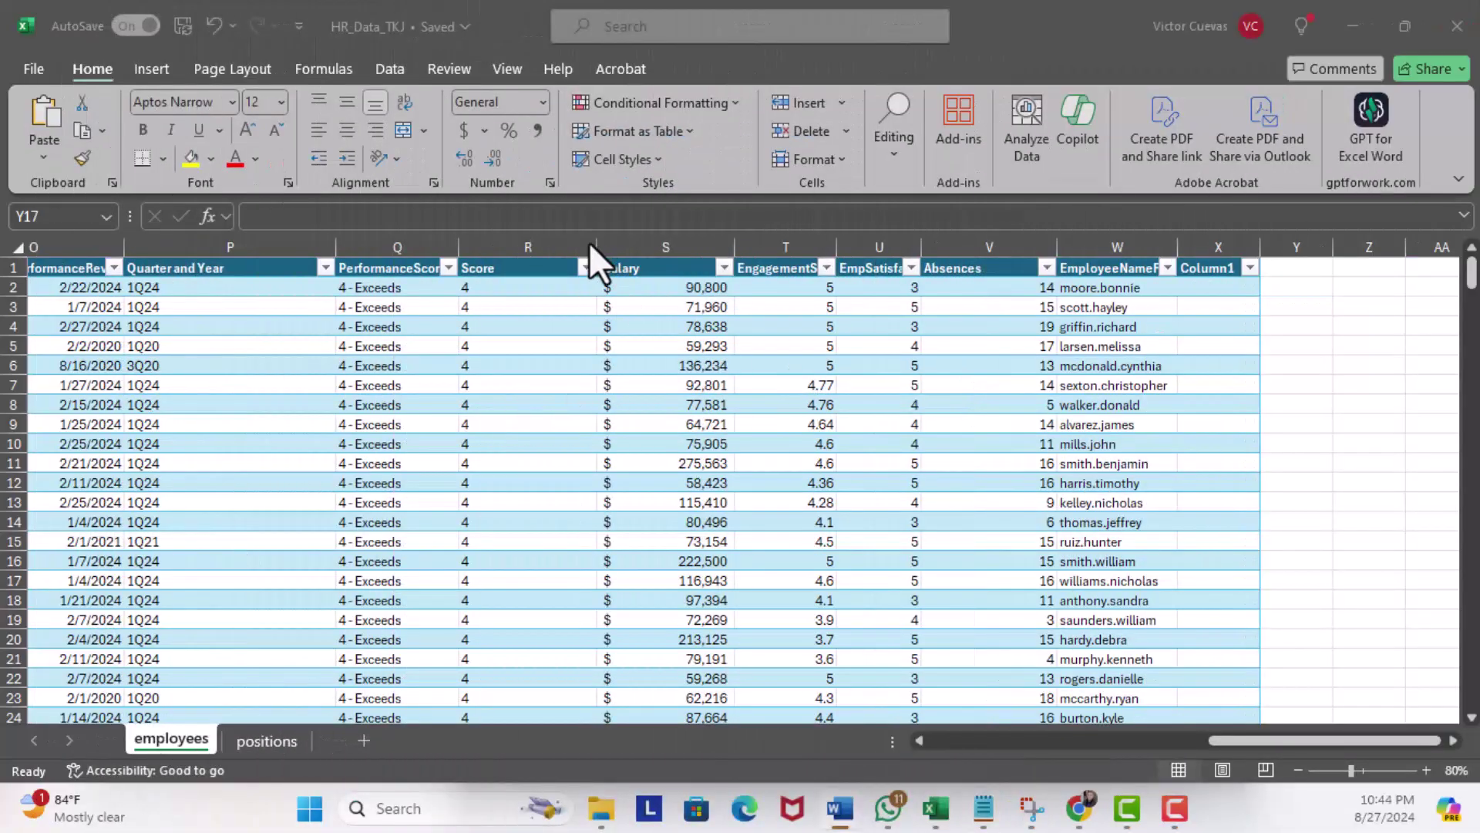
- Glance at the Score filter options, then insert a blank column right after Salary
click(586, 268)
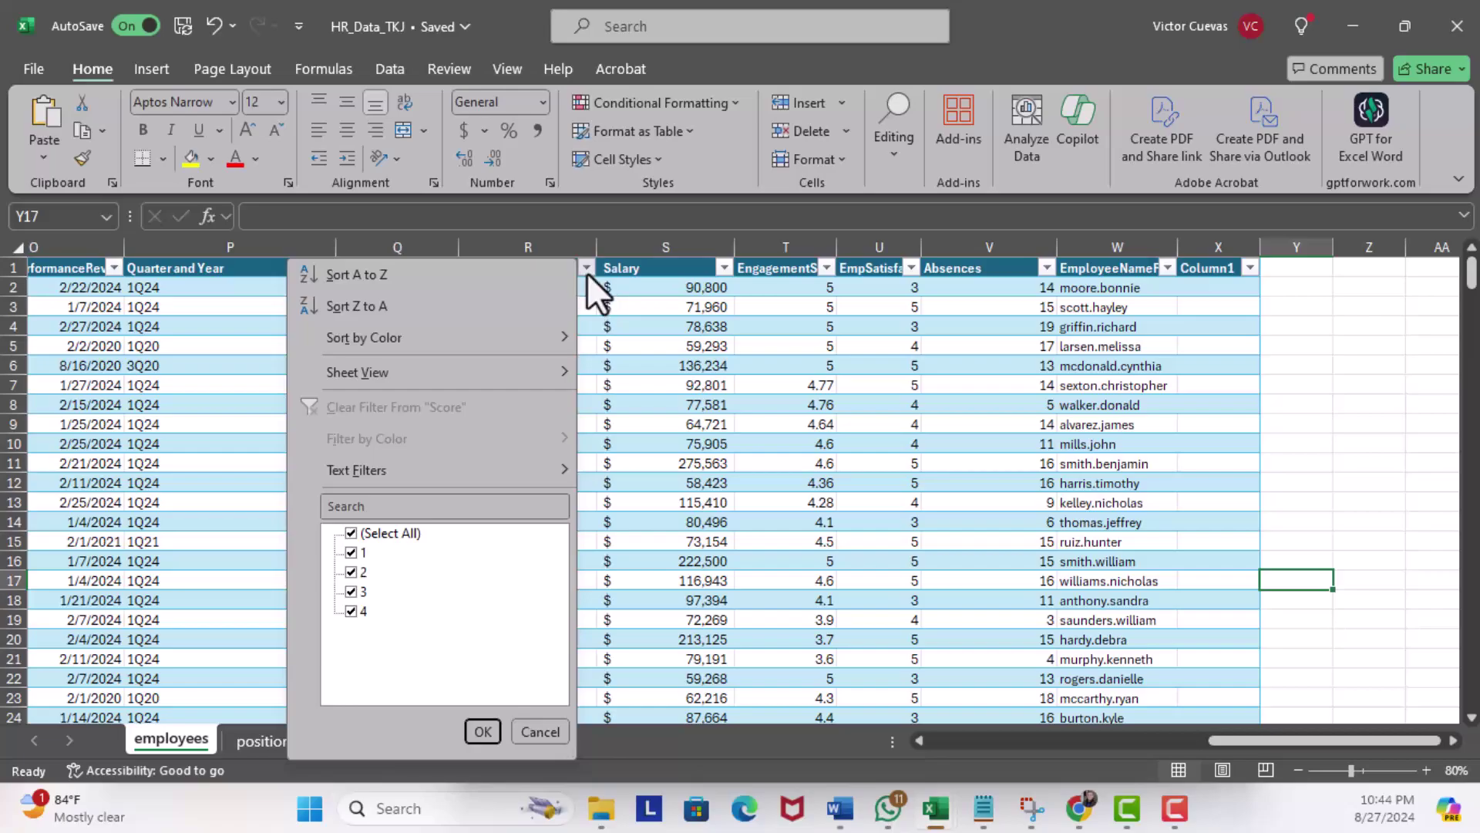
key(Escape)
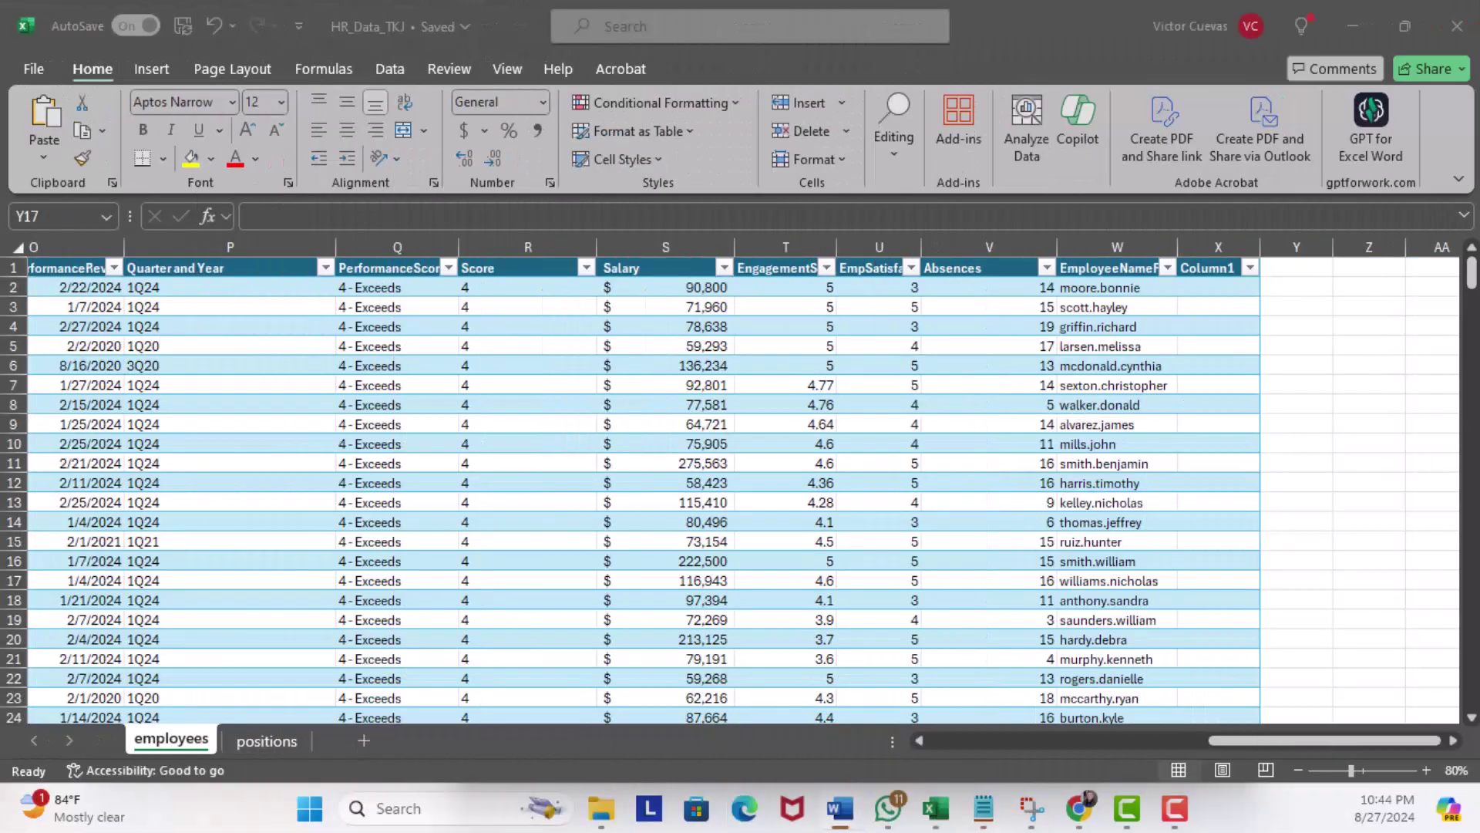
right_click(789, 248)
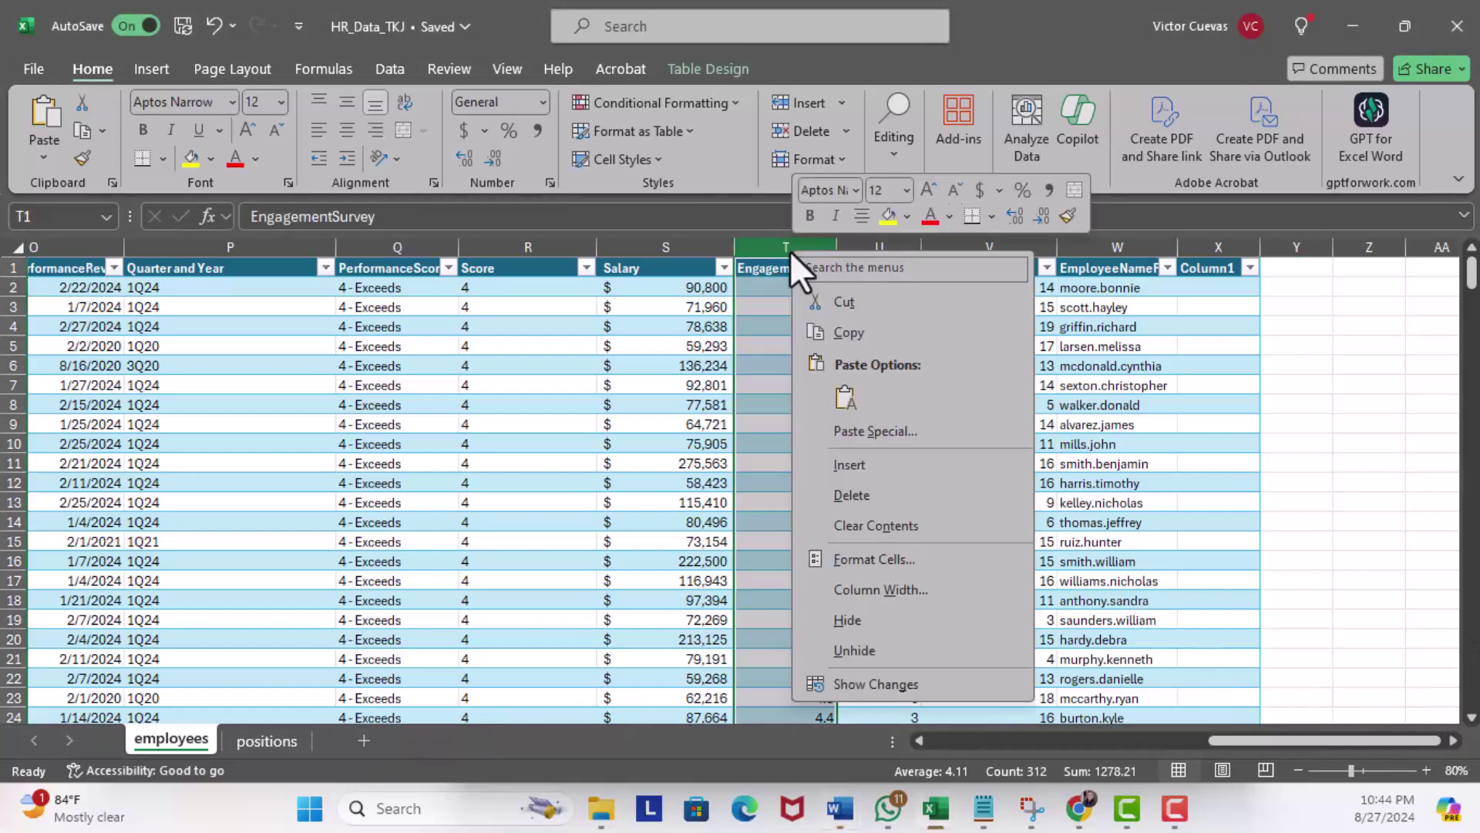
click(848, 459)
- Rename the new column header to 'Raise $' and paste the nested IF/AND raise formula into T2
double_click(778, 270)
drag(799, 269, 729, 270)
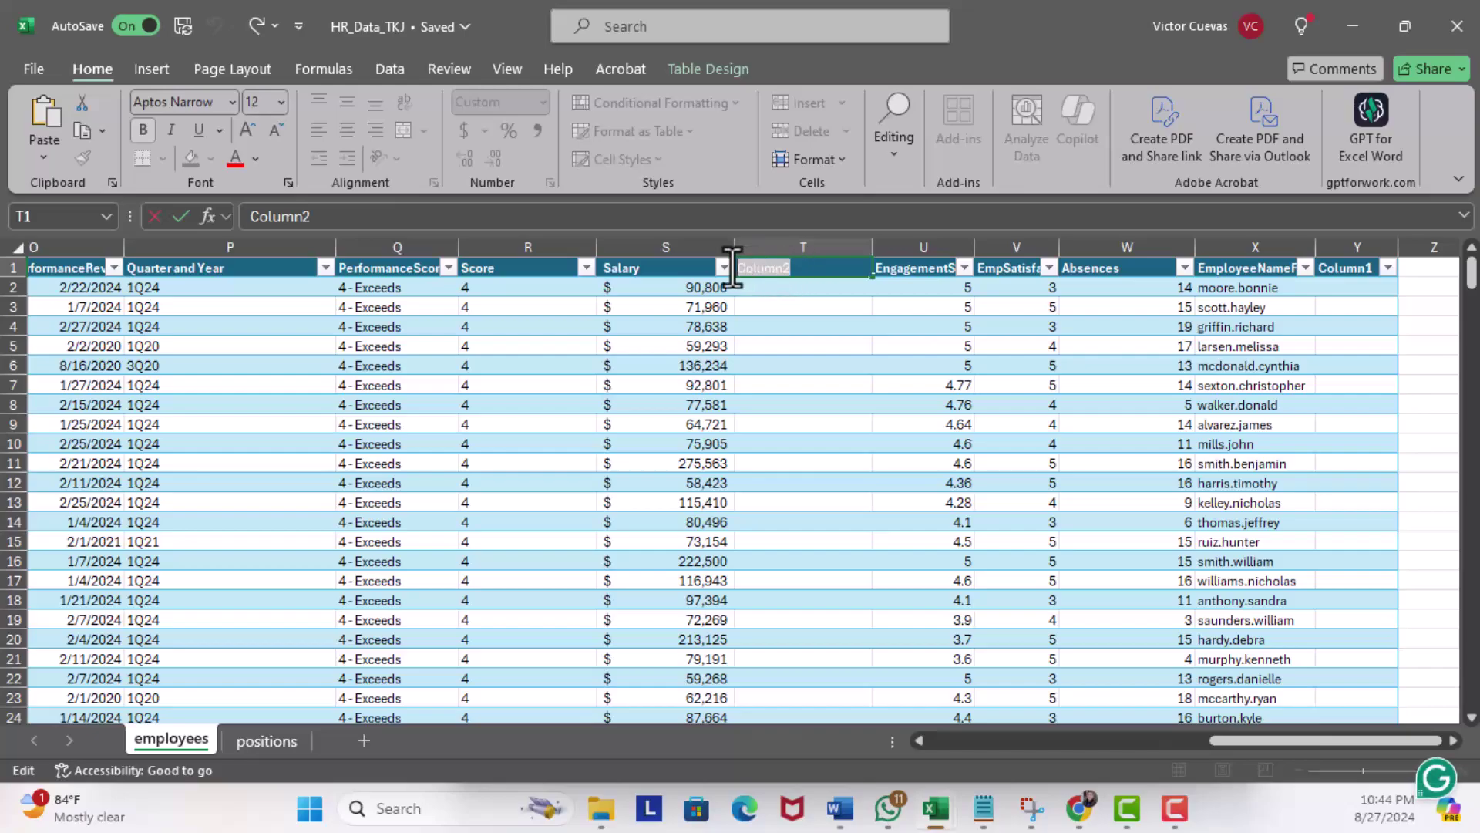
text(Raise $)
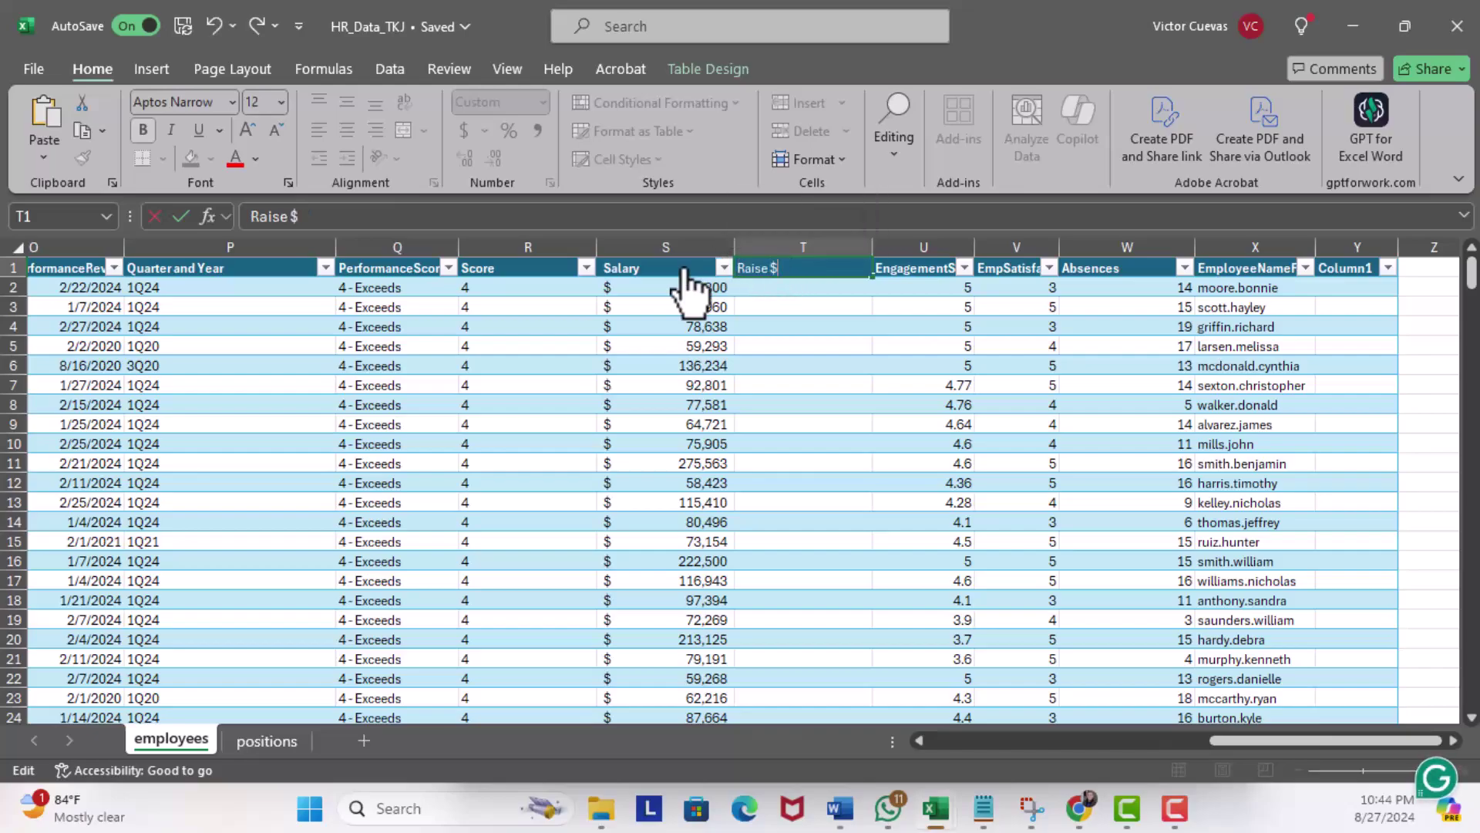
key(Return)
key(ctrl+v)
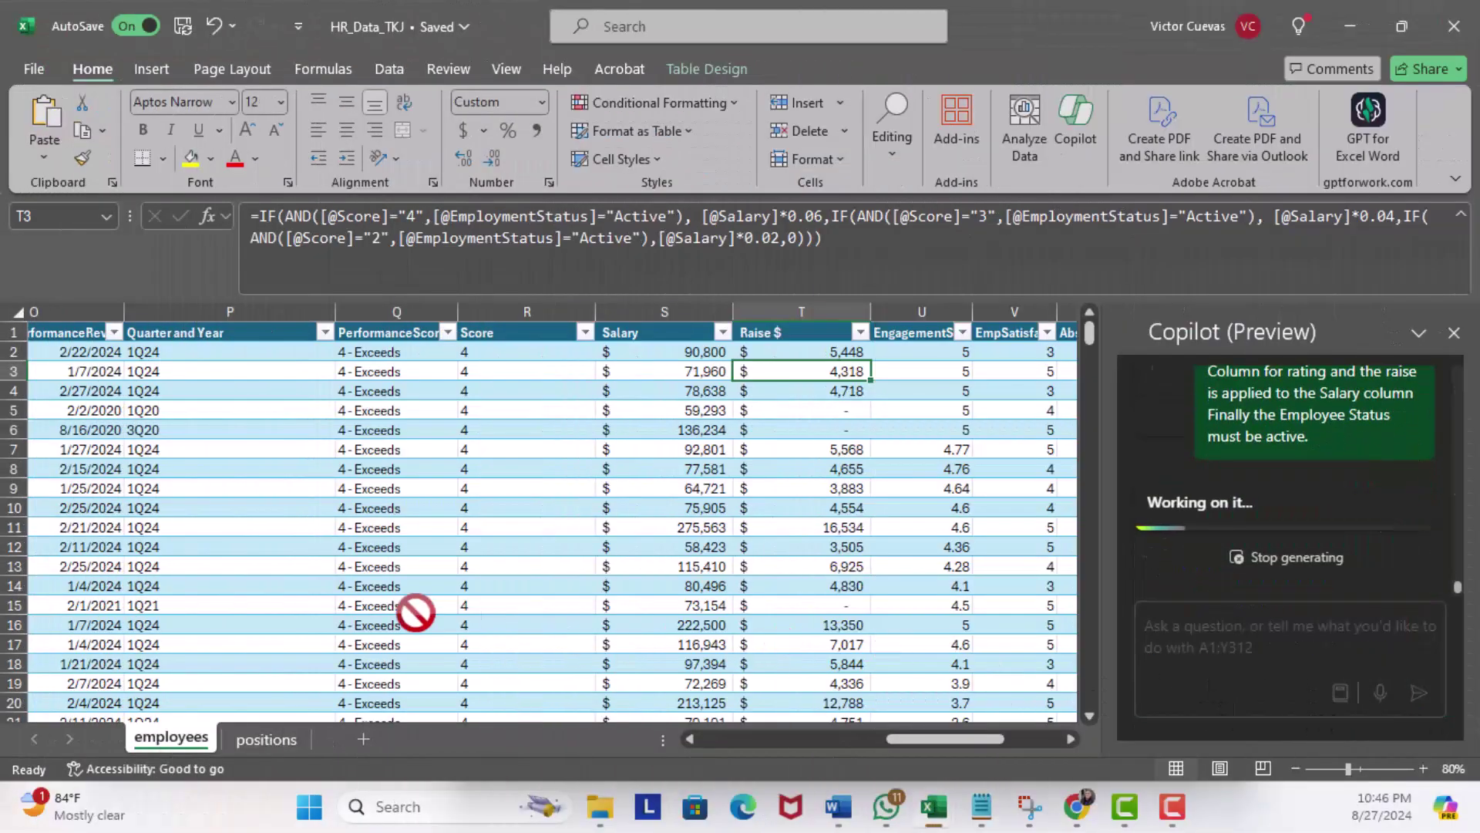
- Get another Copilot suggestion and review its IF/CHOOSE Raise Copilot formula based on Score and status
click(1326, 548)
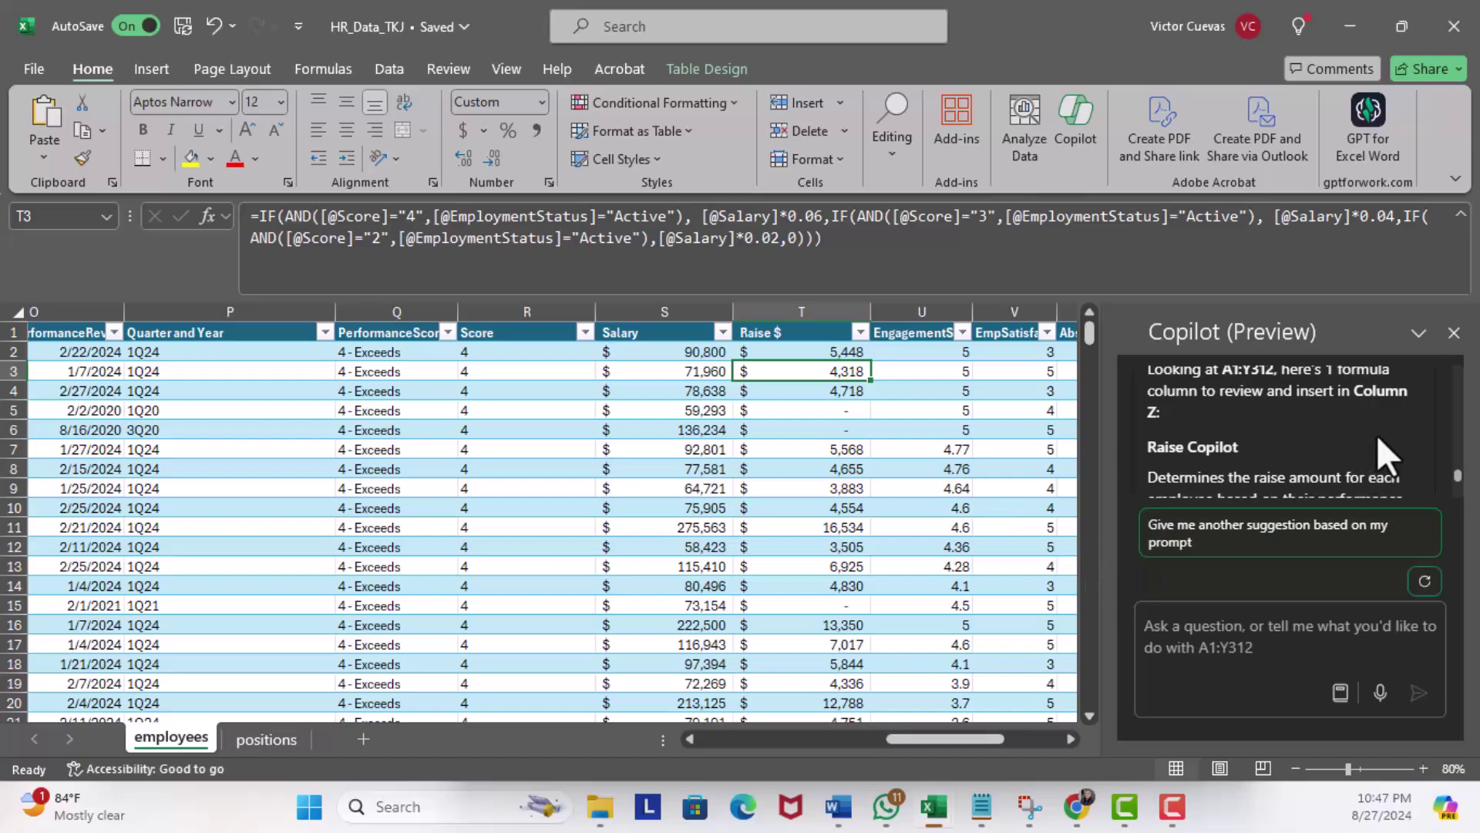
scroll(1369, 460, down, 2)
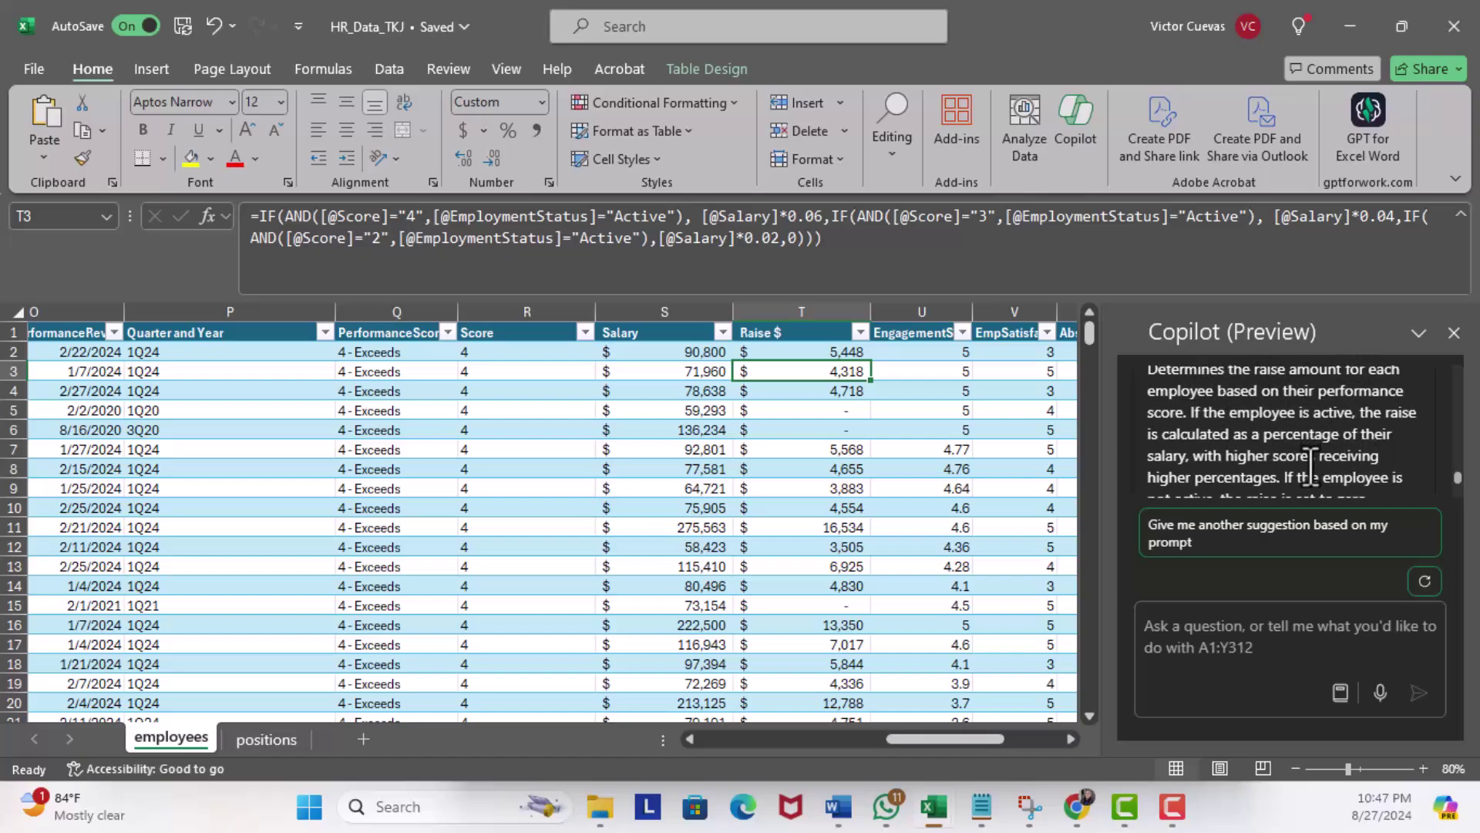
scroll(1337, 462, down, 2)
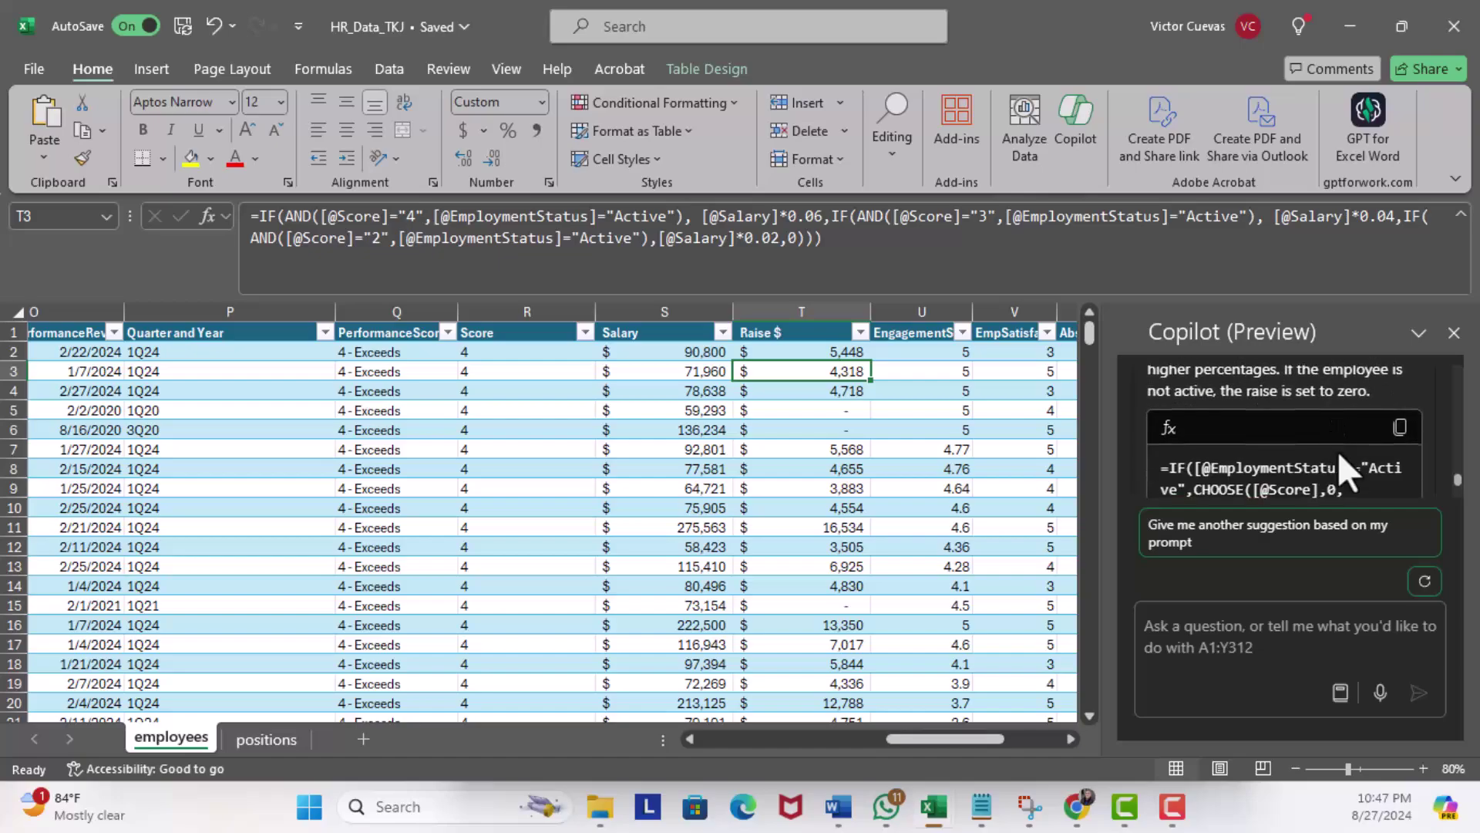
scroll(1346, 470, up, 2)
scroll(1364, 455, down, 2)
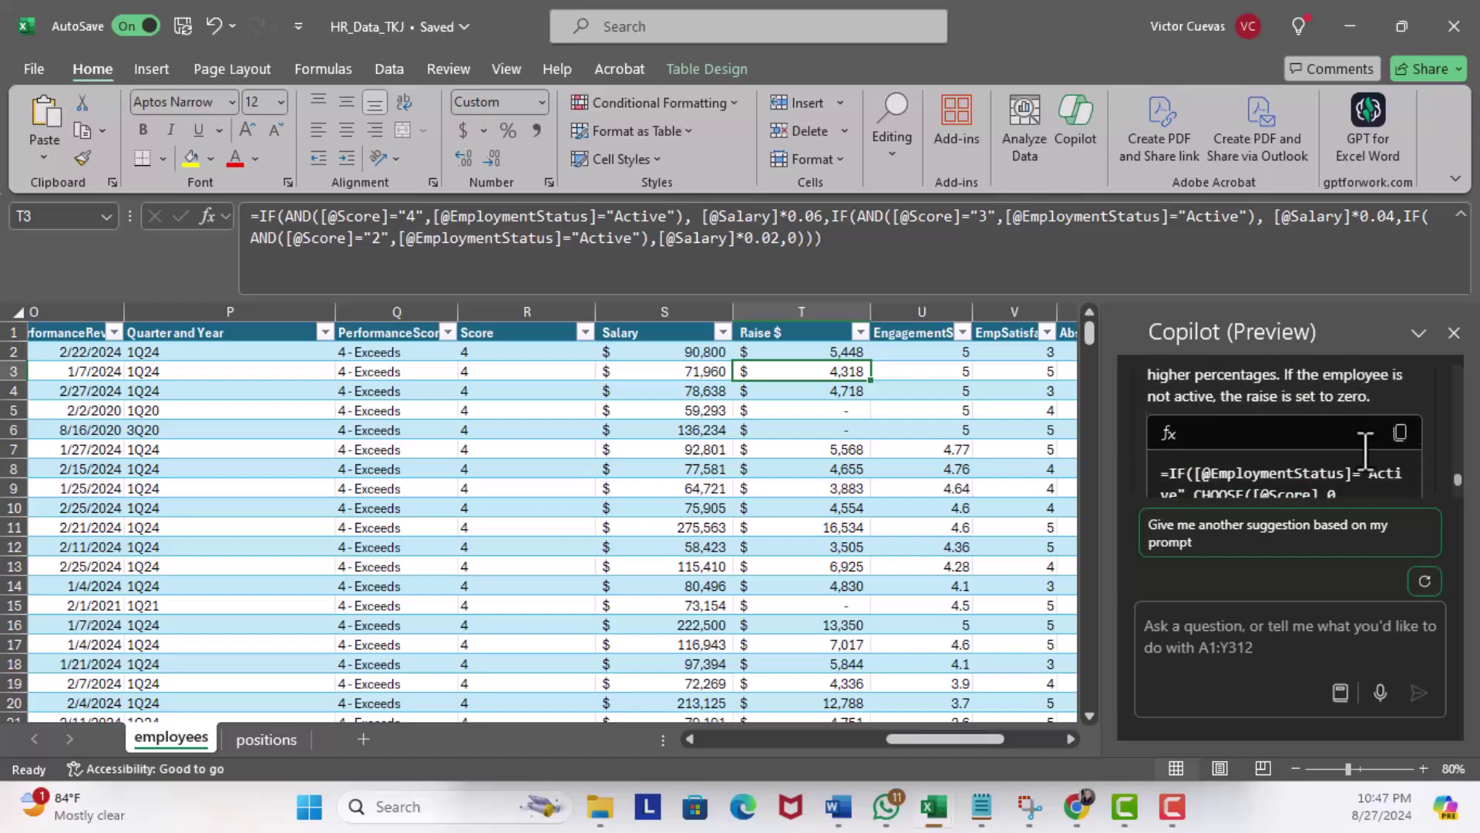
scroll(1361, 432, up, 2)
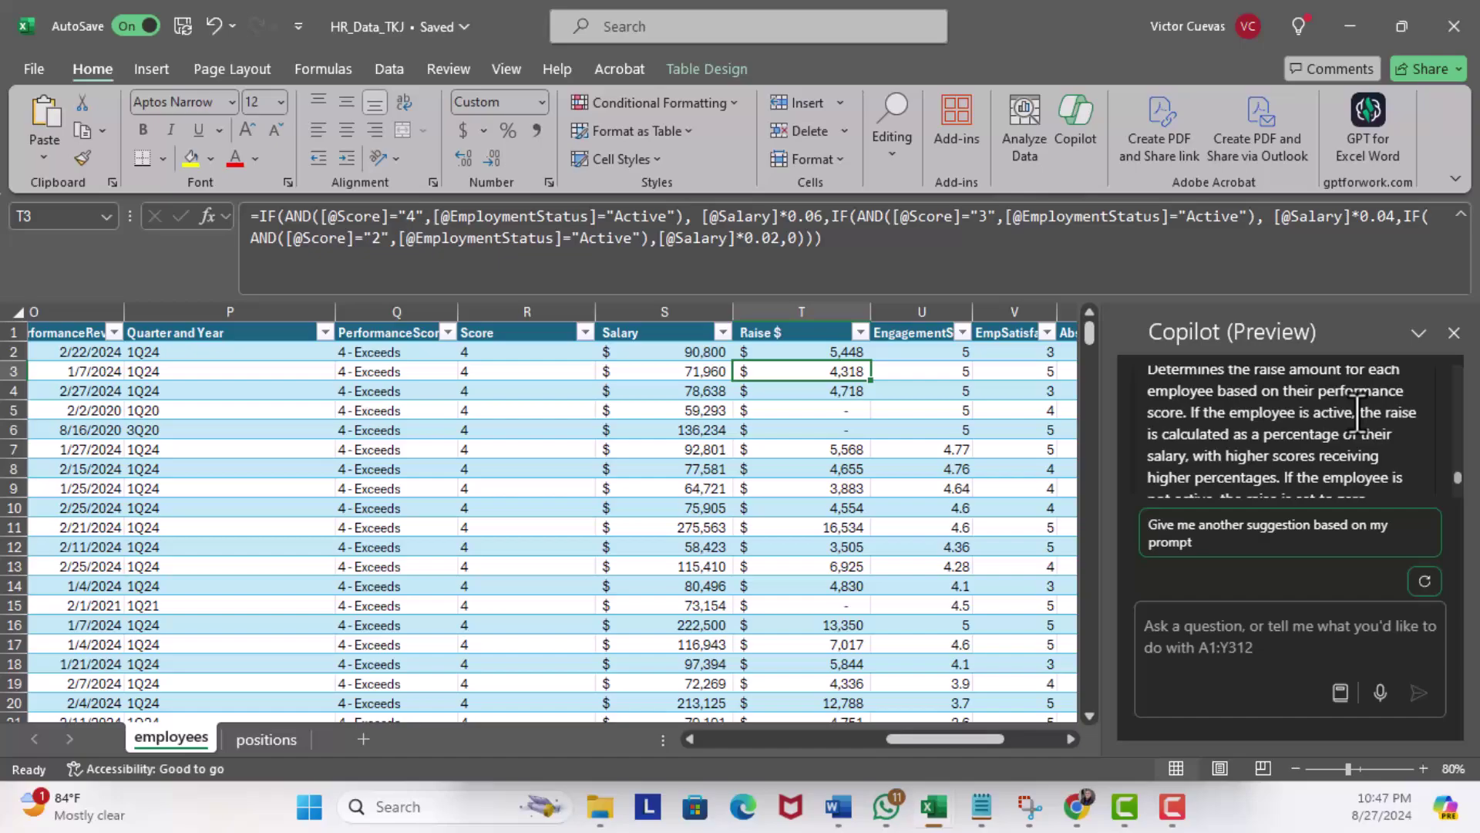
scroll(1370, 424, down, 2)
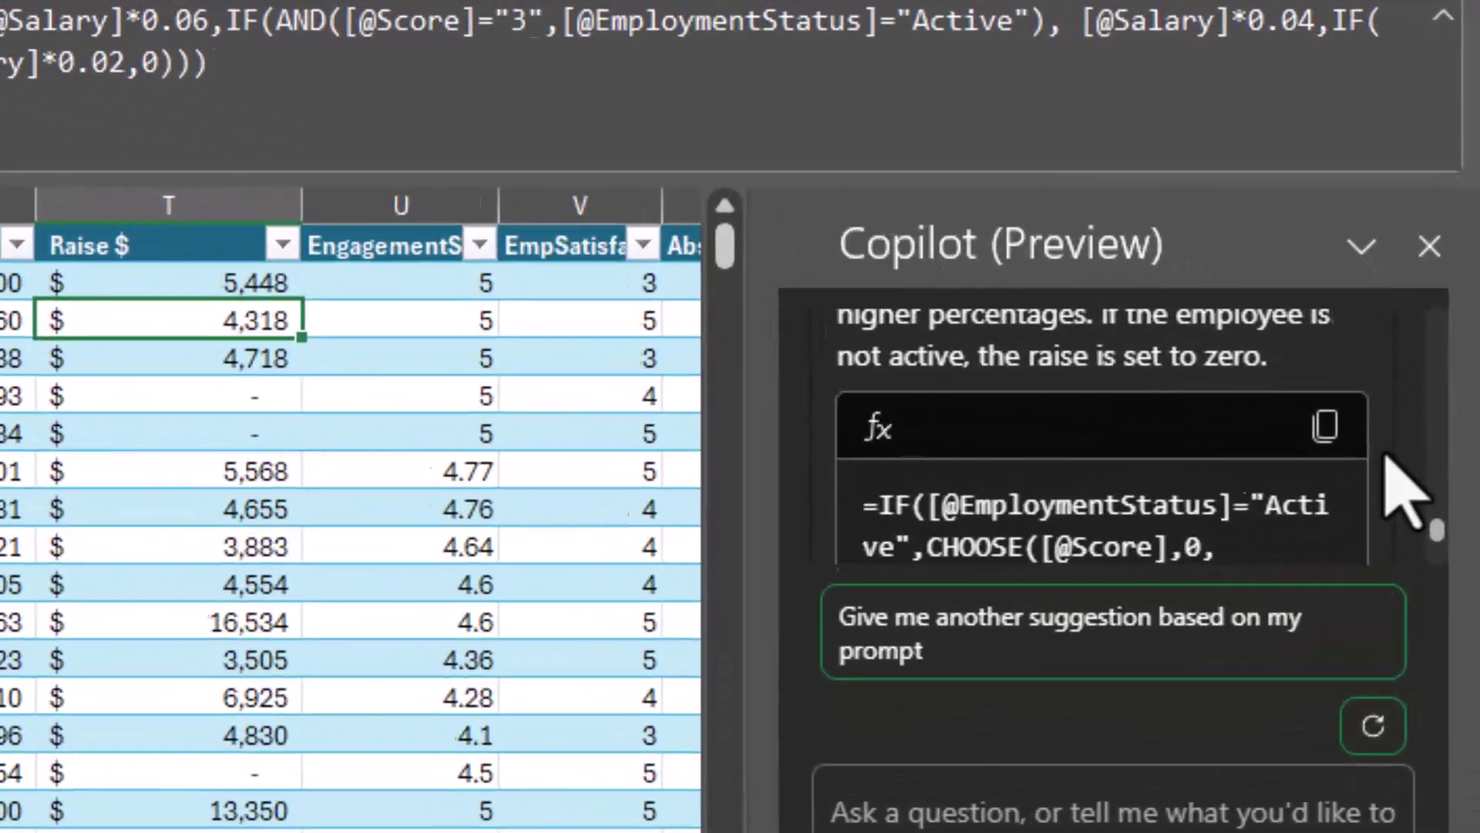
scroll(1148, 477, down, 1)
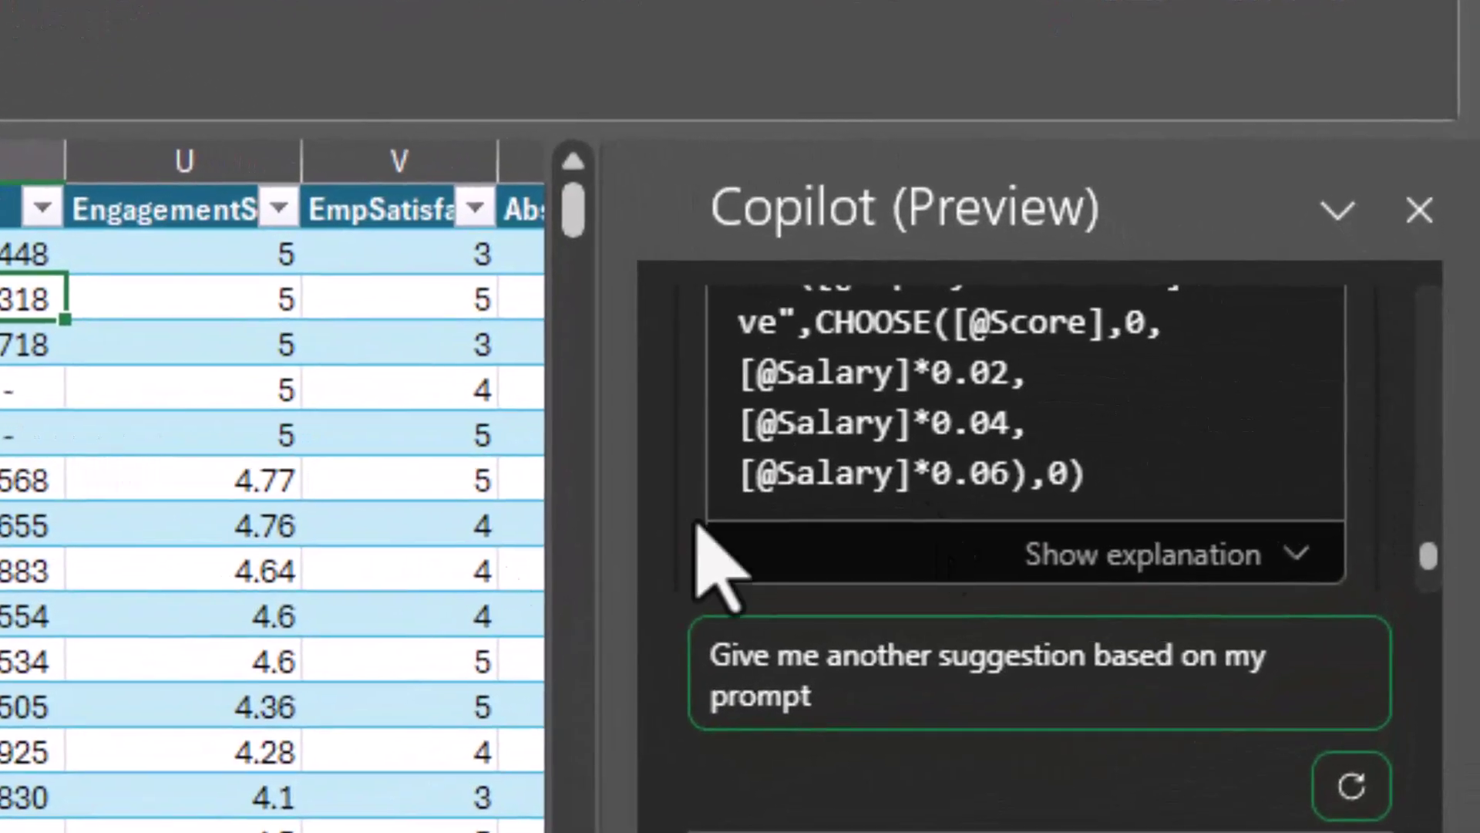
scroll(1148, 476, up, 1)
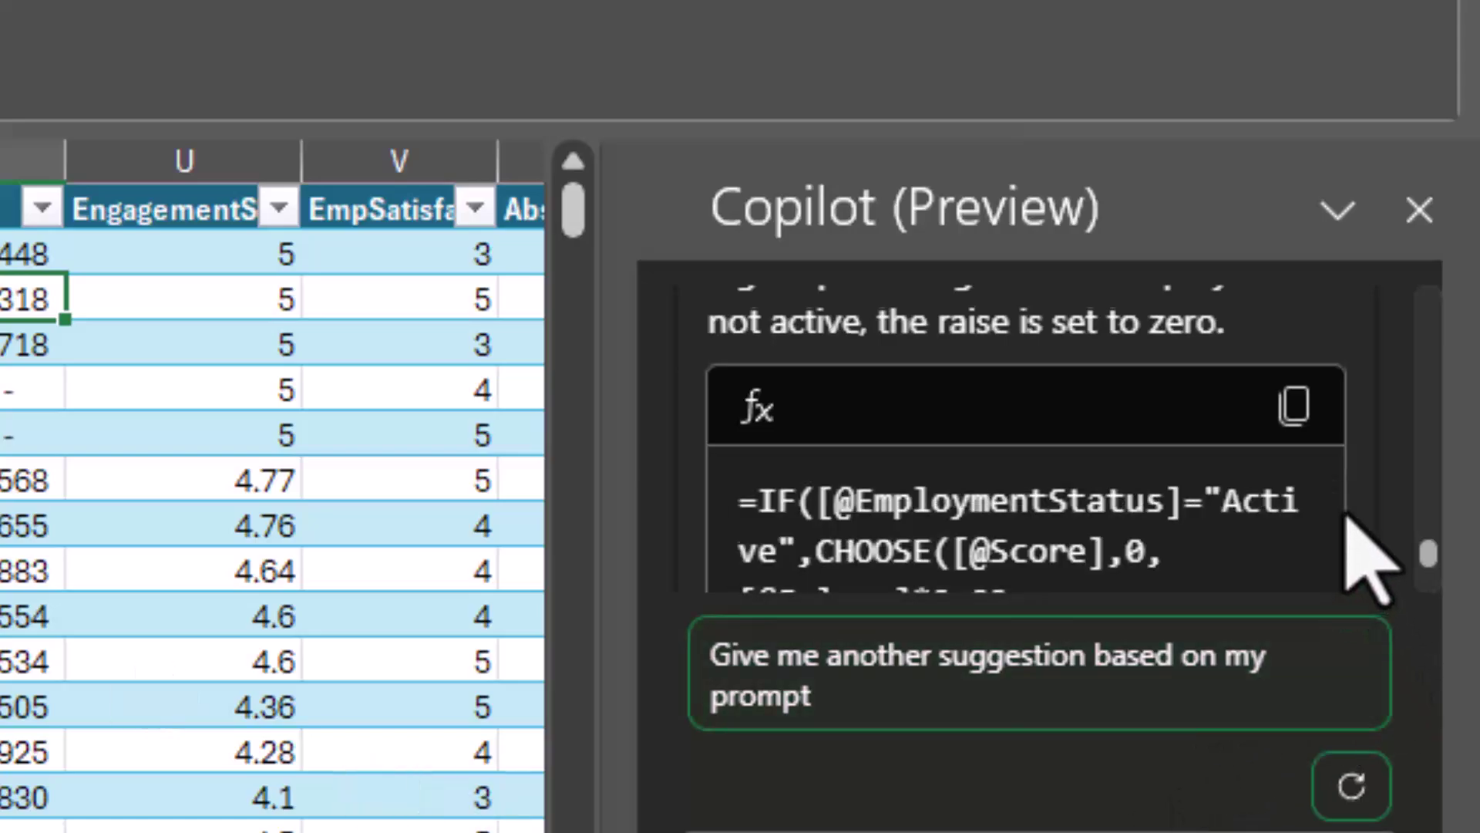
scroll(1357, 555, down, 10)
- Add Copilot's Raise Copilot column and move it right after Raise $
click(925, 526)
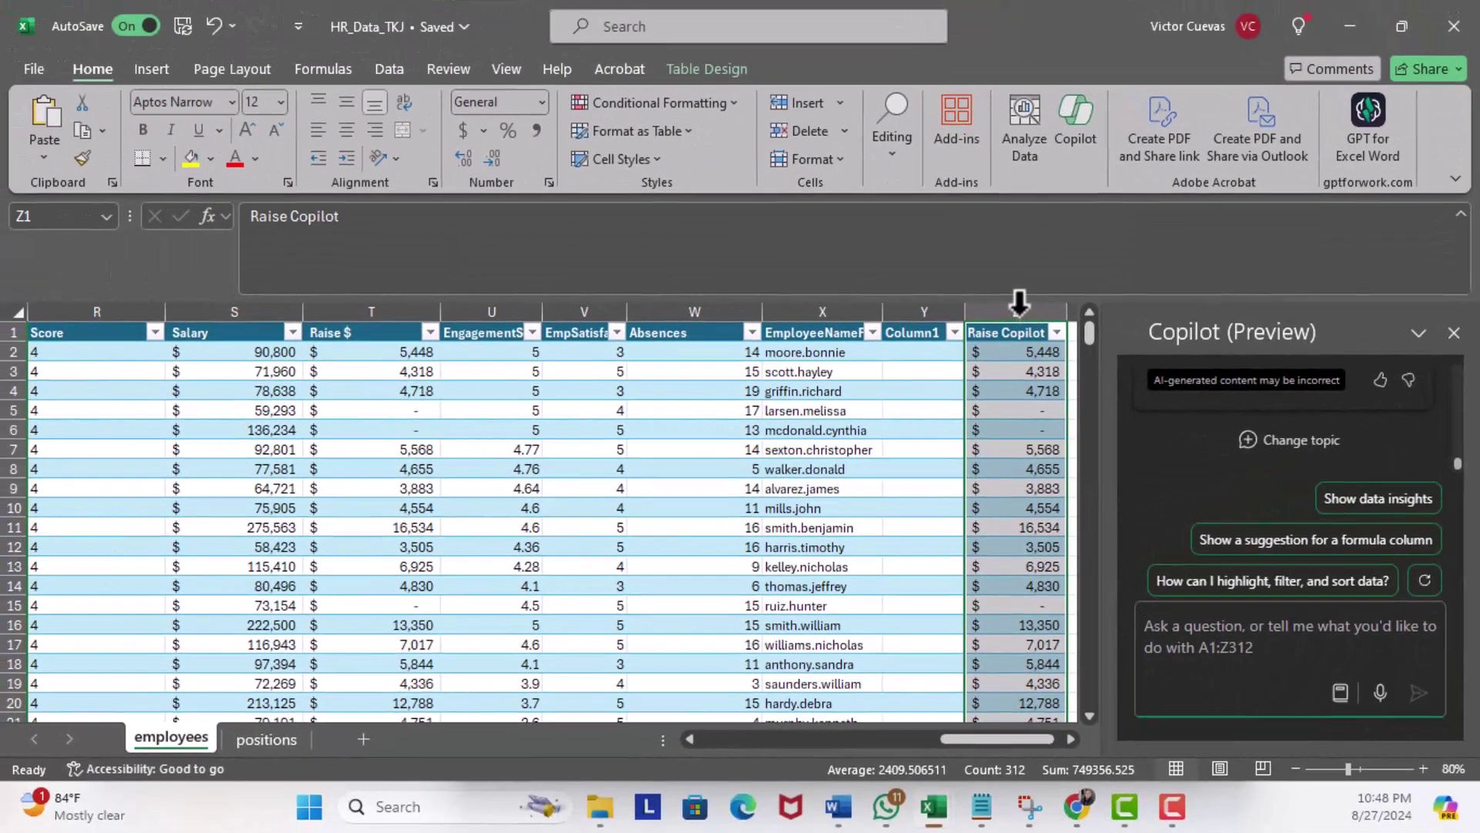
right_click(1019, 312)
click(1064, 383)
right_click(484, 312)
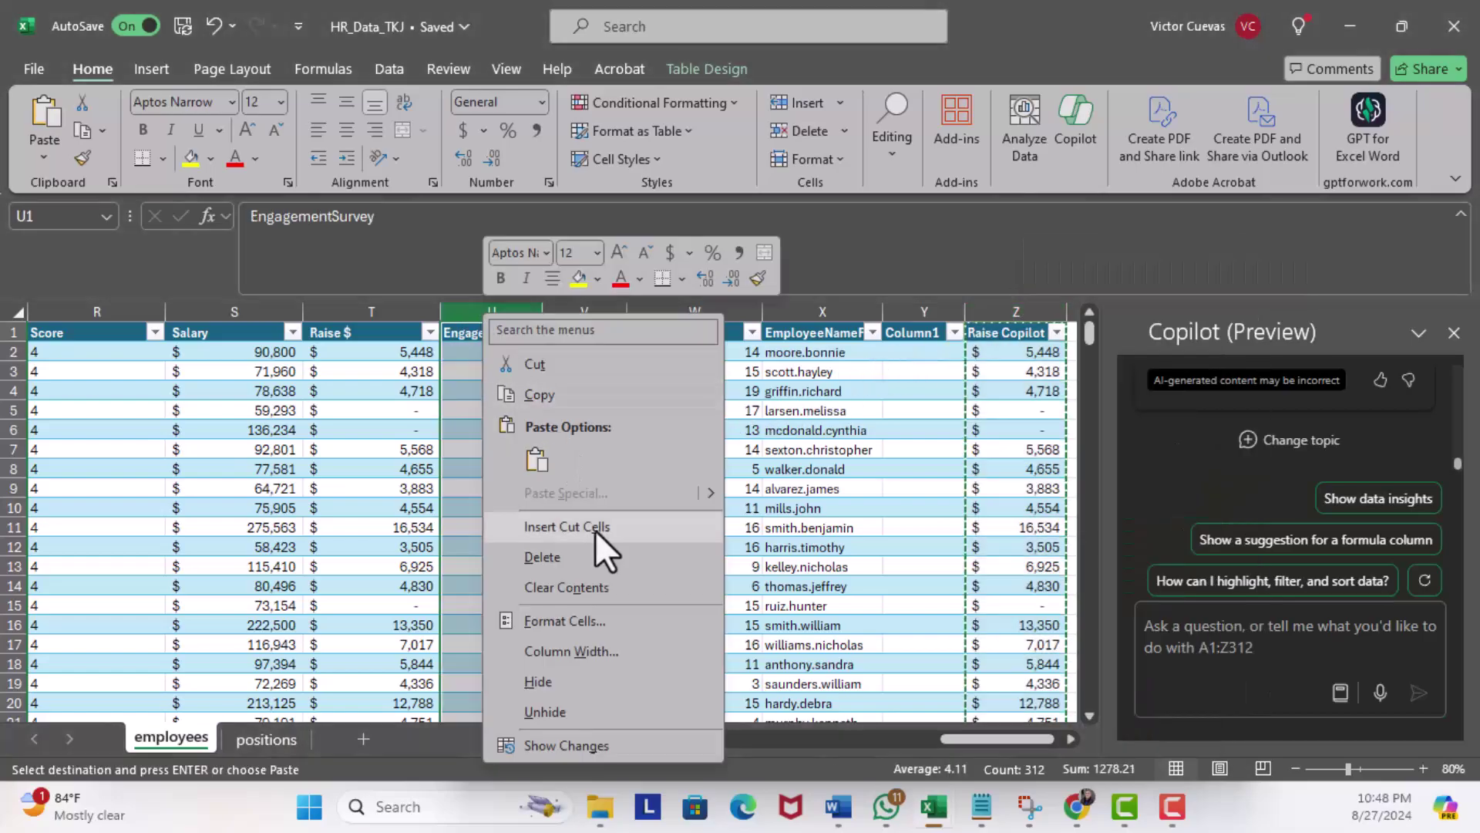
key(Escape)
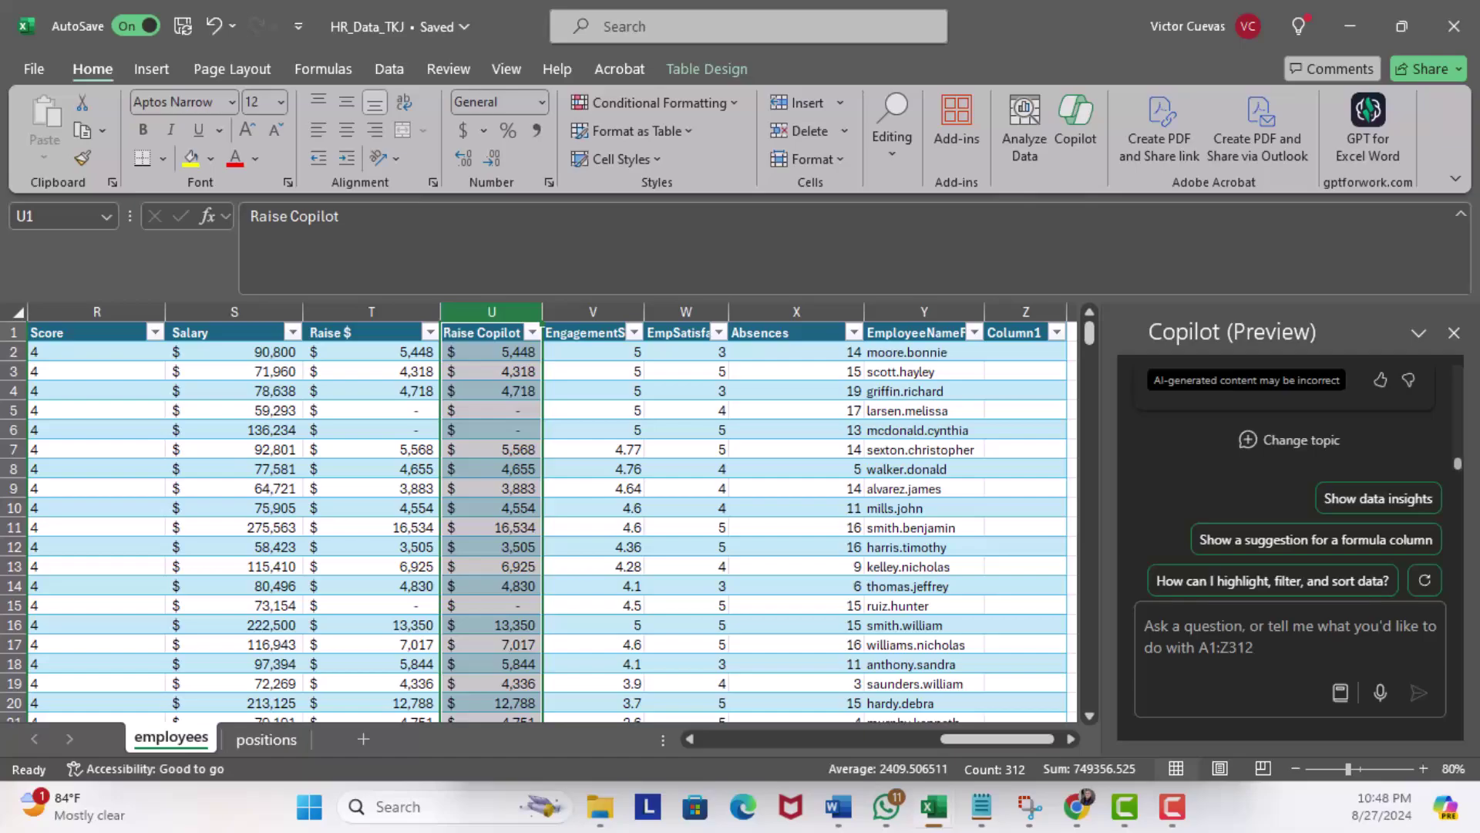
- Insert a new 'Raise Check' column before EngagementSurvey
click(578, 312)
right_click(578, 312)
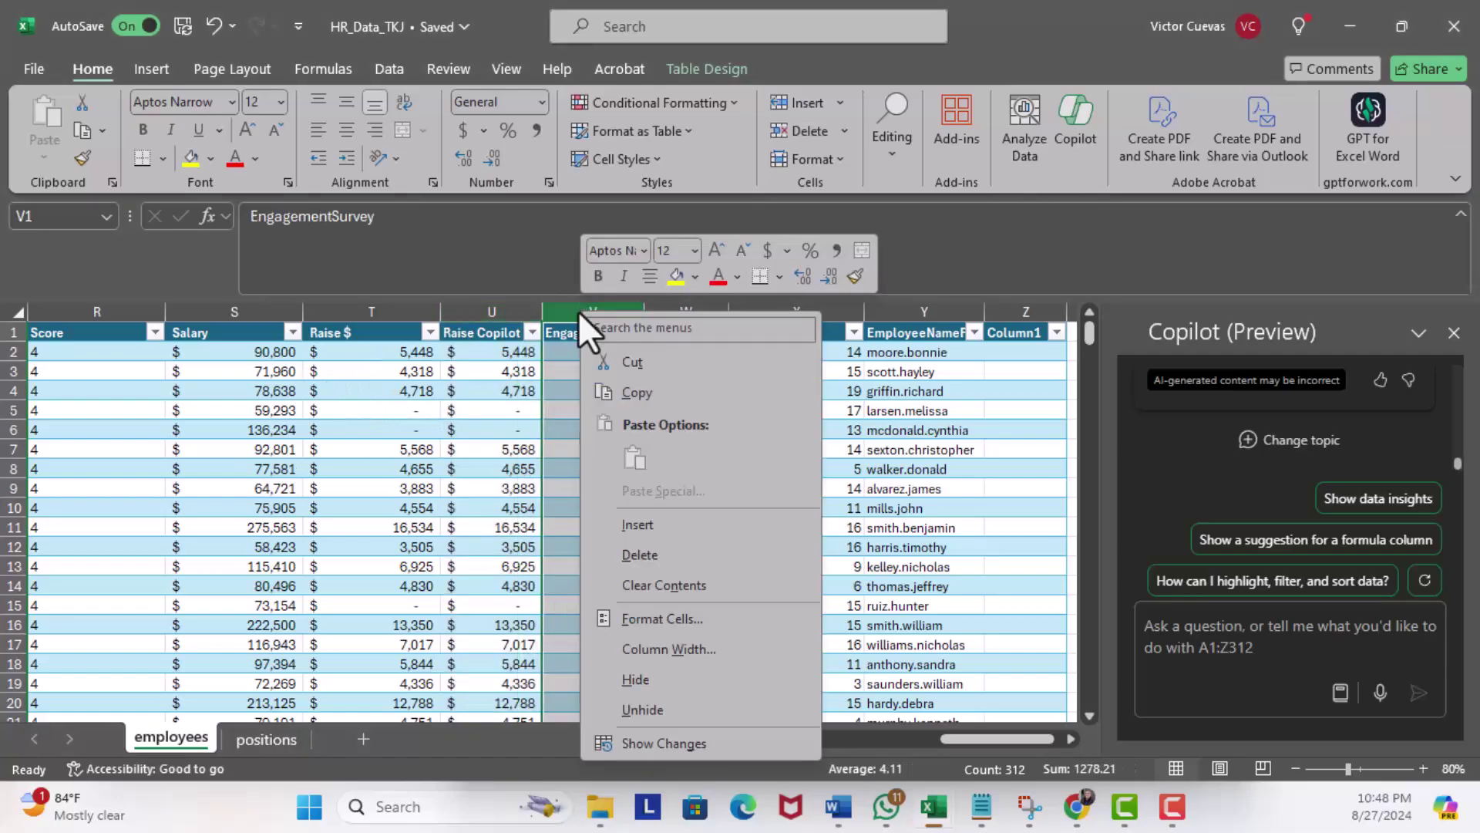
click(640, 524)
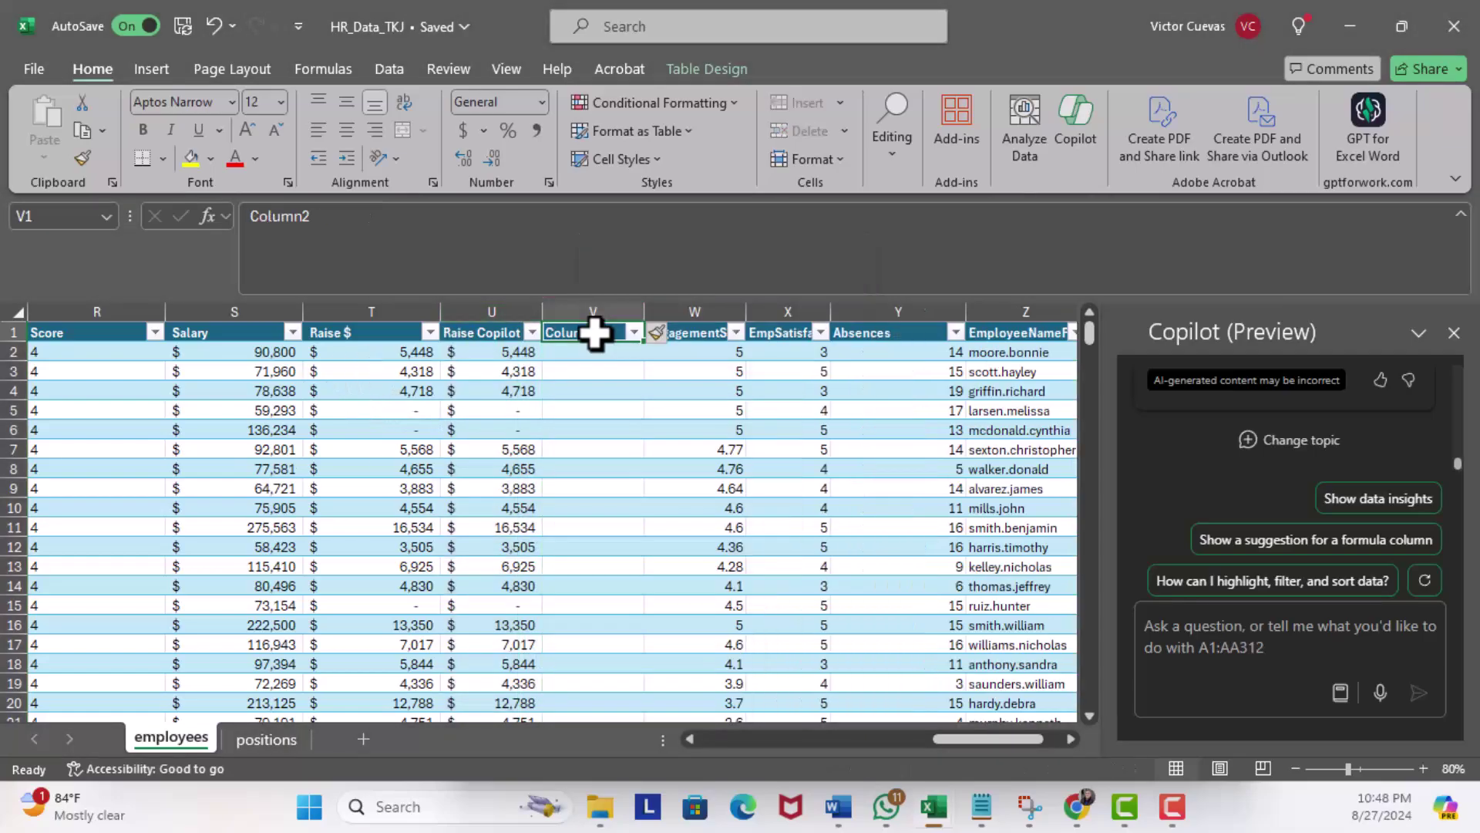
text(Raise Check)
key(Return)
- Fill Raise Check with =[@[Raise $]]=[@[Raise Copilot]], verify only TRUE appears, then go to positions
text(=)
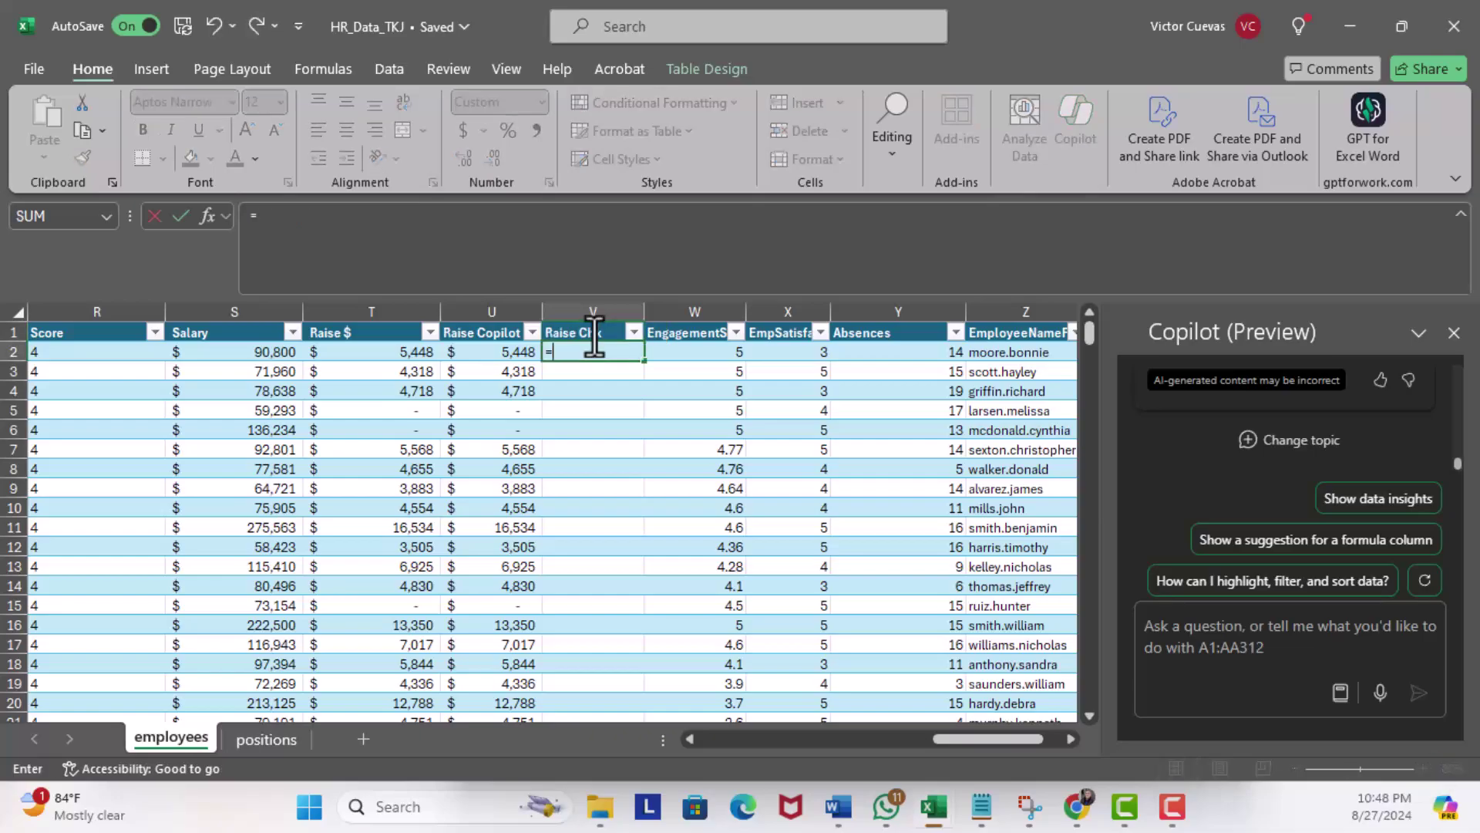
click(405, 352)
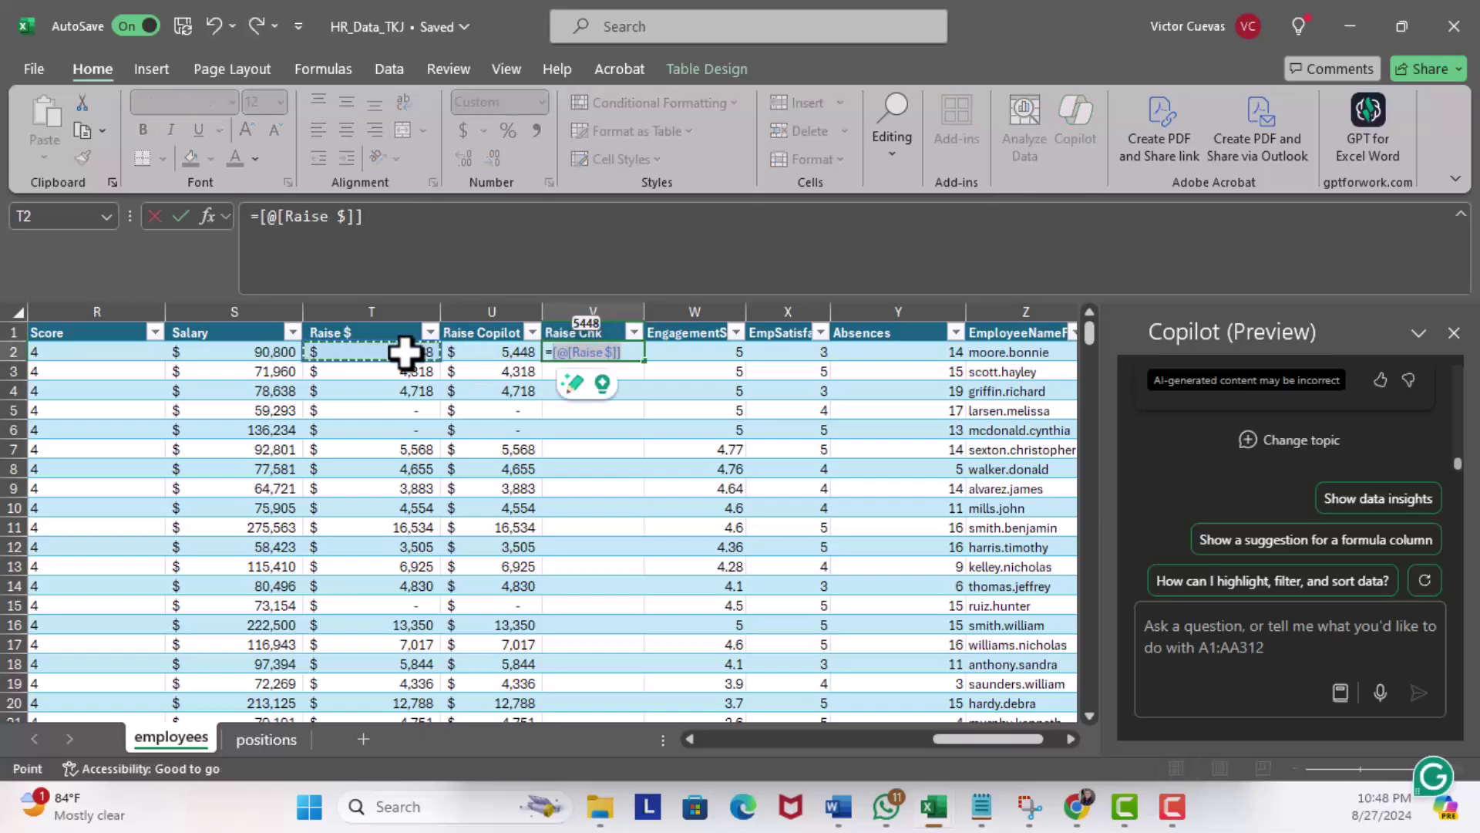
text(=)
click(495, 351)
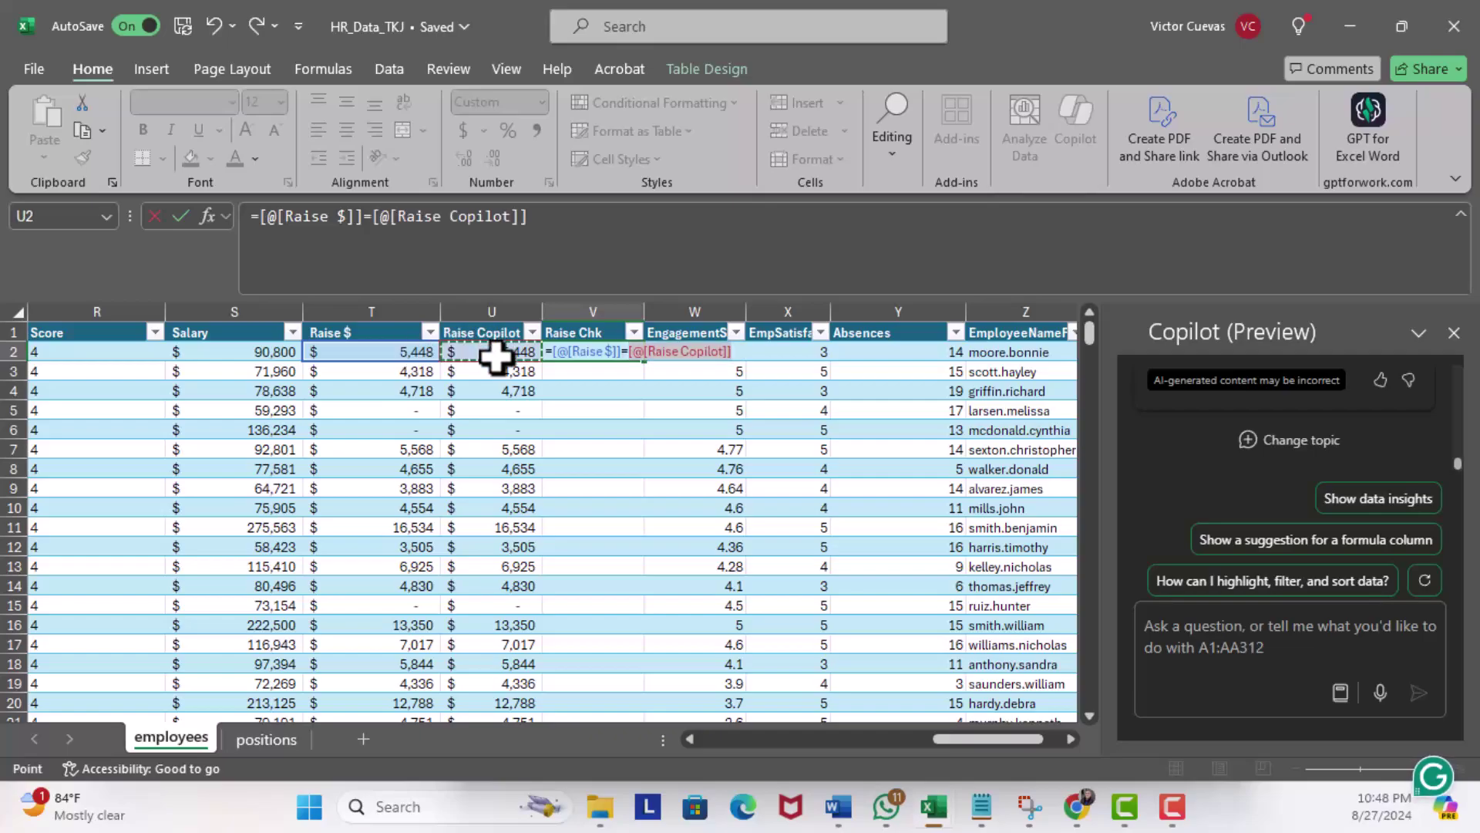
key(Return)
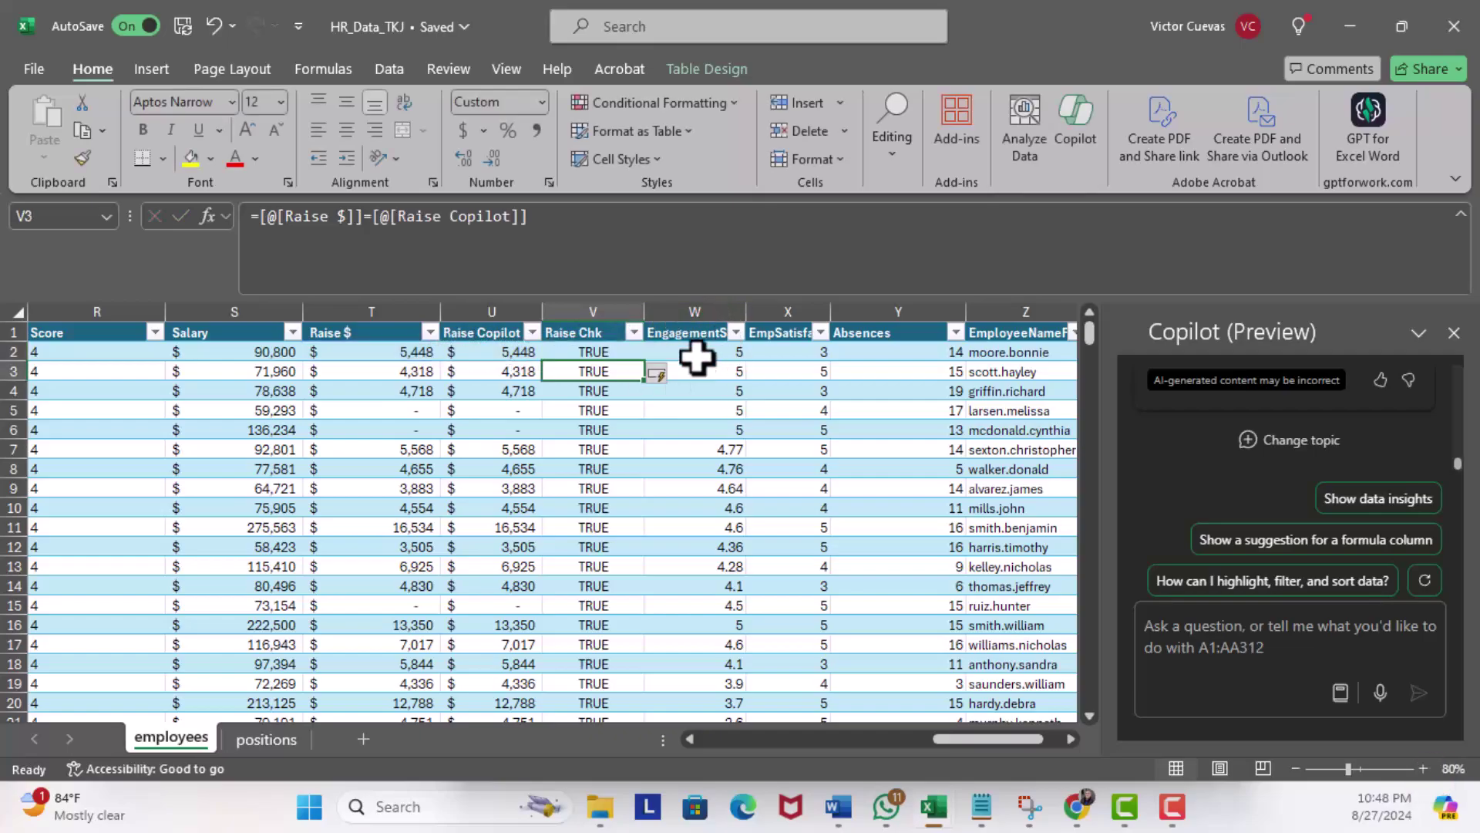
click(634, 332)
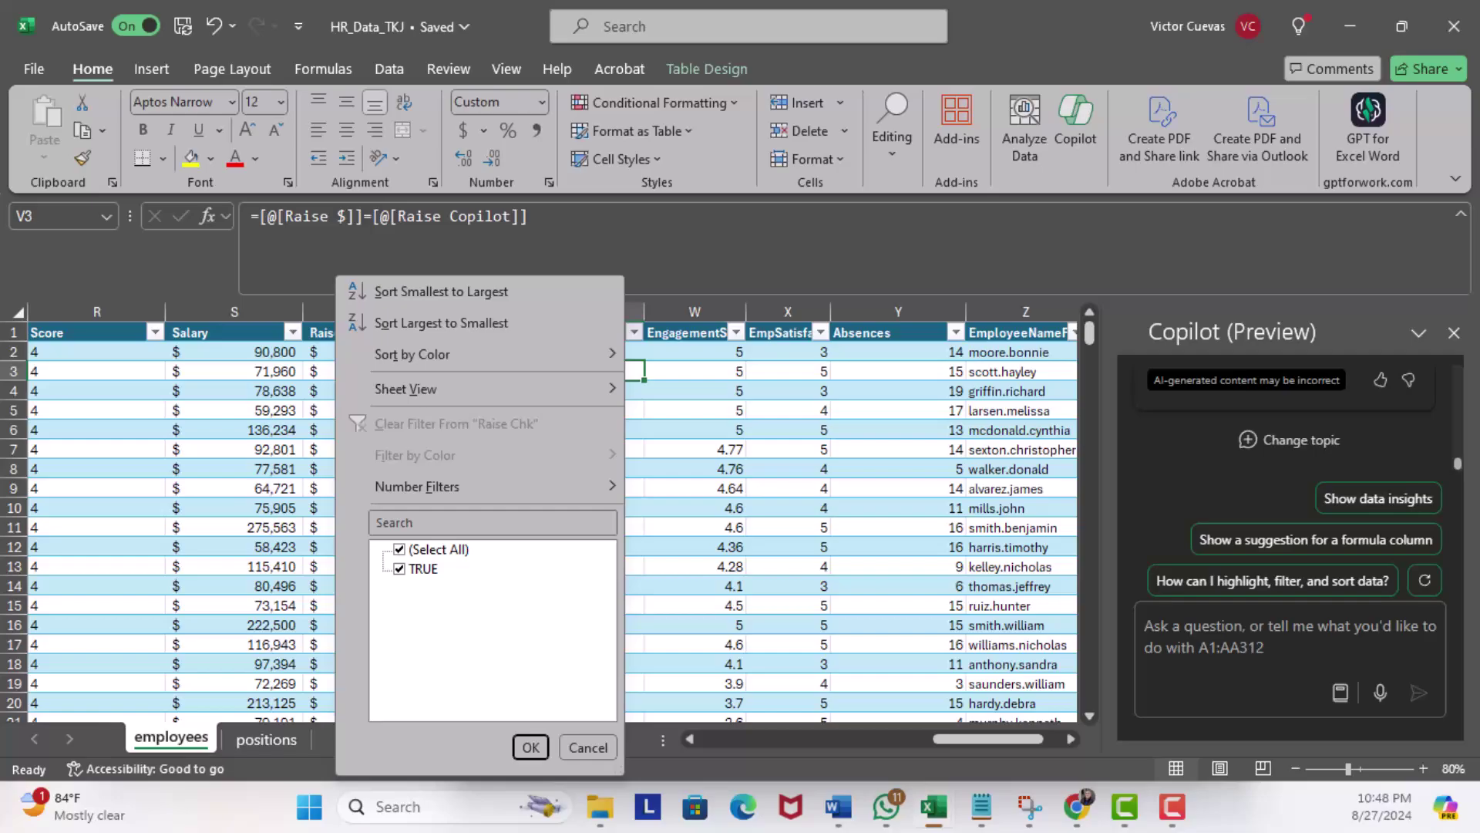
click(256, 738)
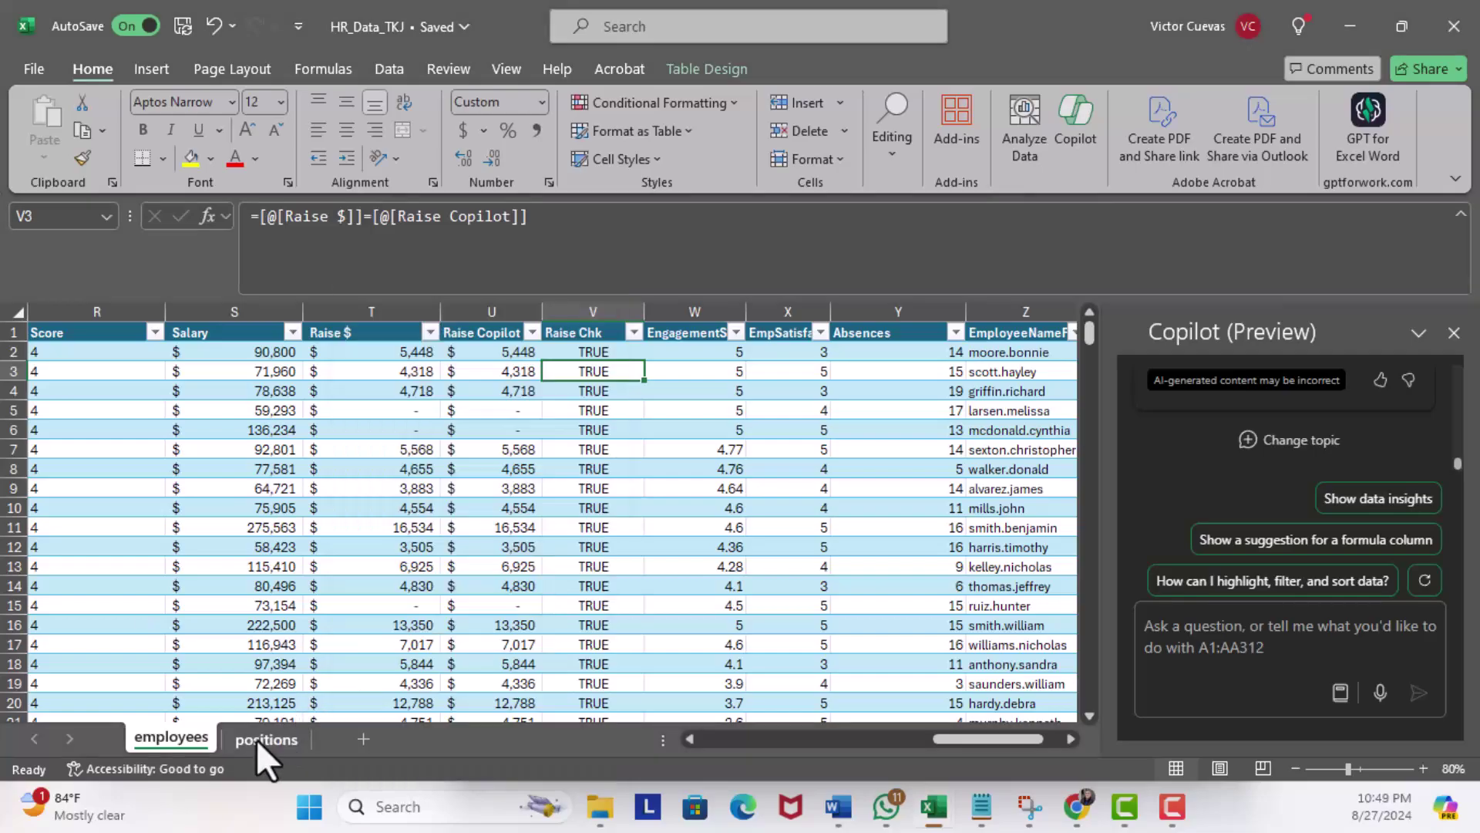
- Show the positions sheet with its 30-row PositionID, Position and Department table
click(256, 739)
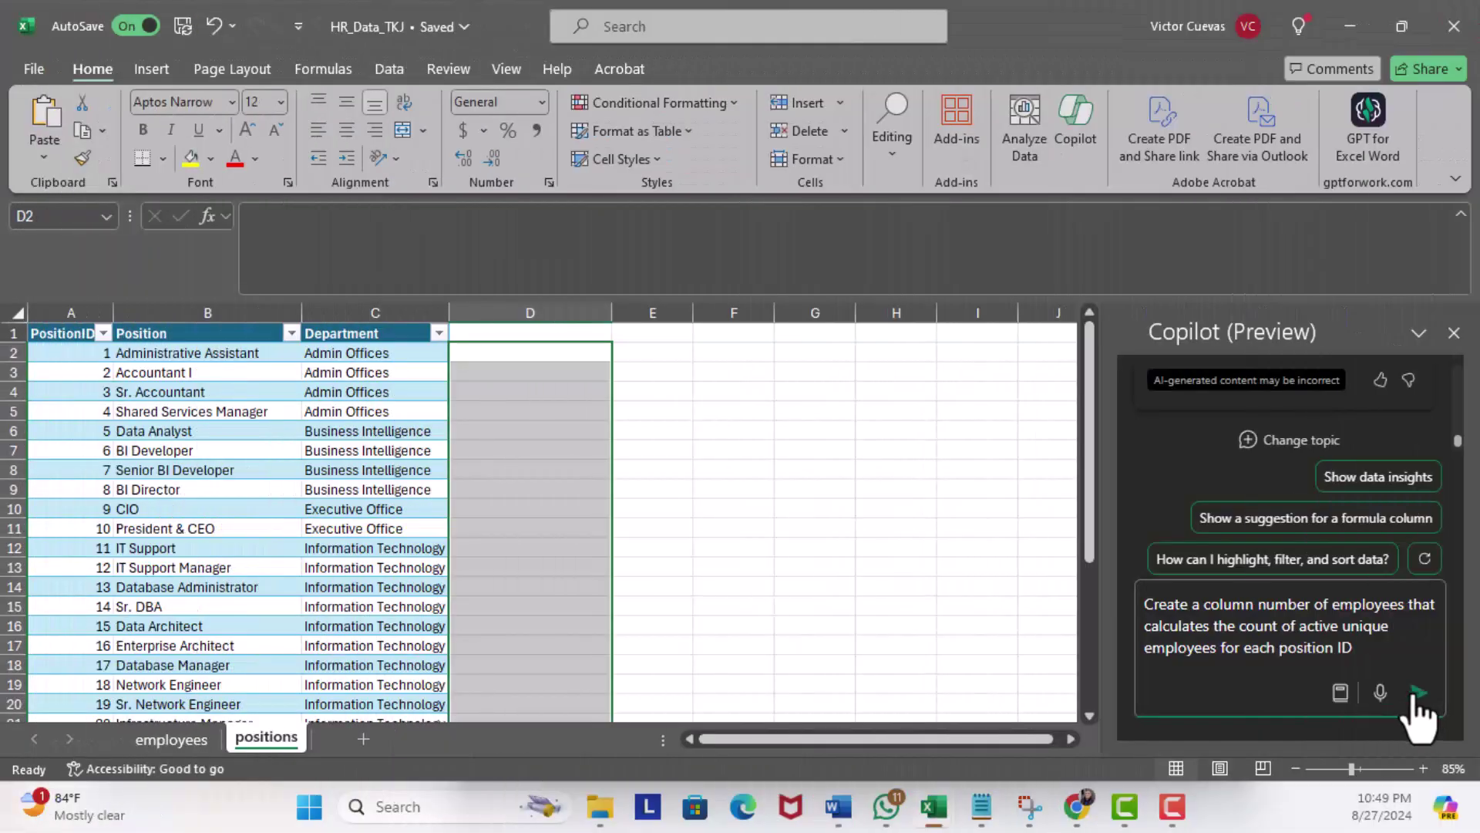
- Submit the Copilot request for active employees per position and review the COUNTIFS Number of Employees column
click(1418, 692)
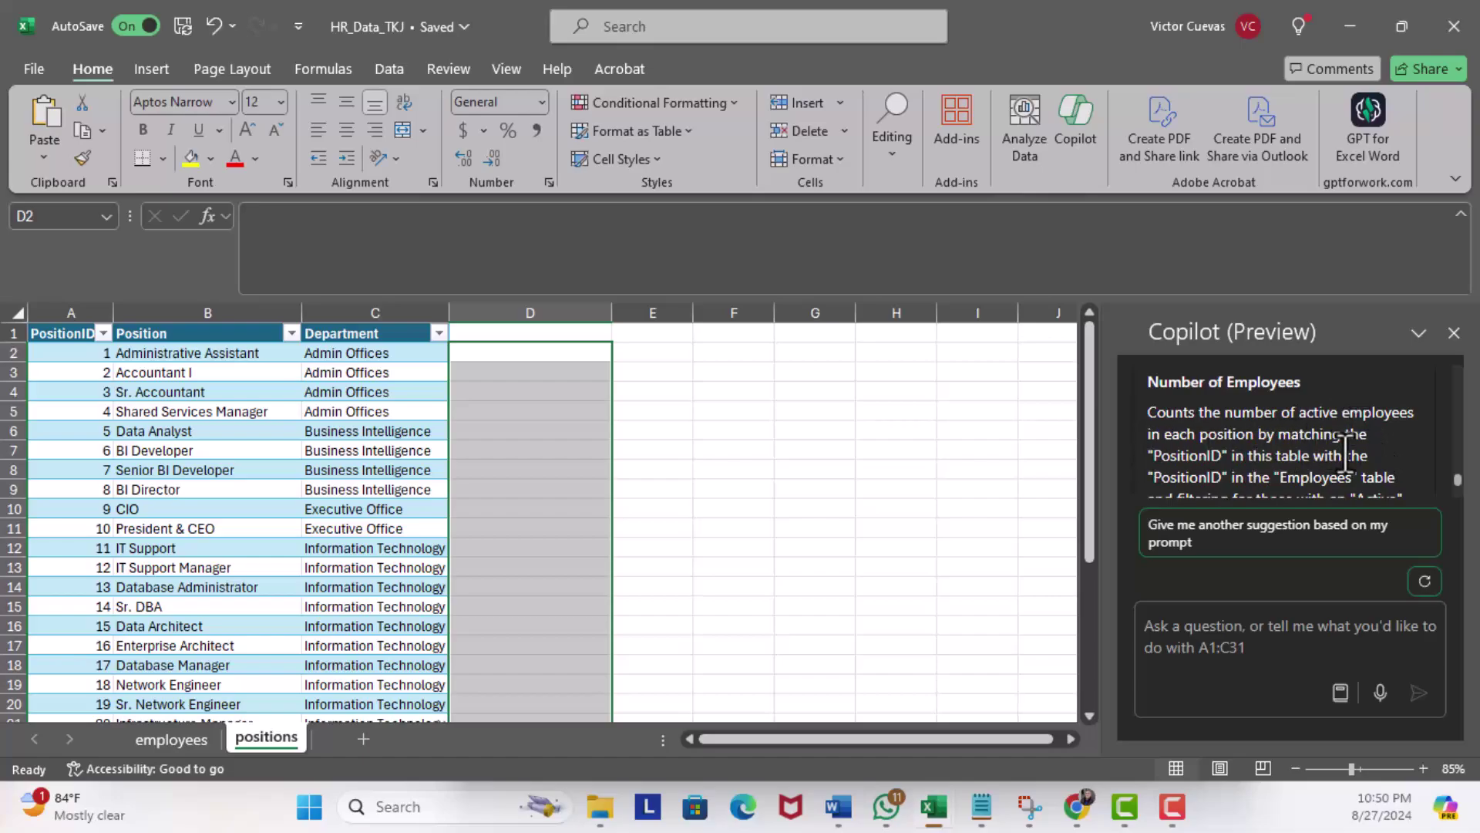
scroll(1399, 452, down, 3)
scroll(1399, 451, up, 3)
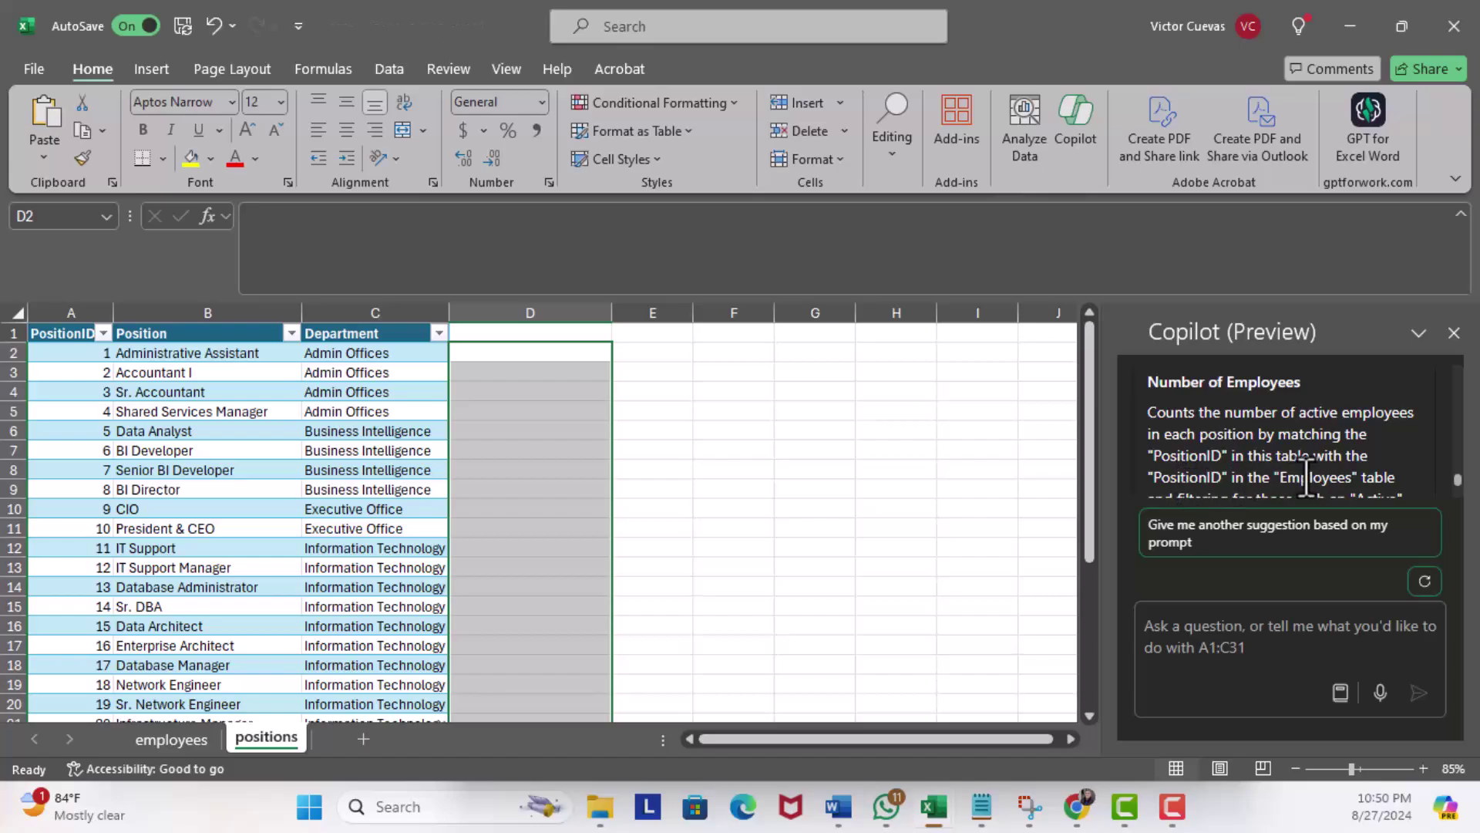
scroll(1361, 446, down, 3)
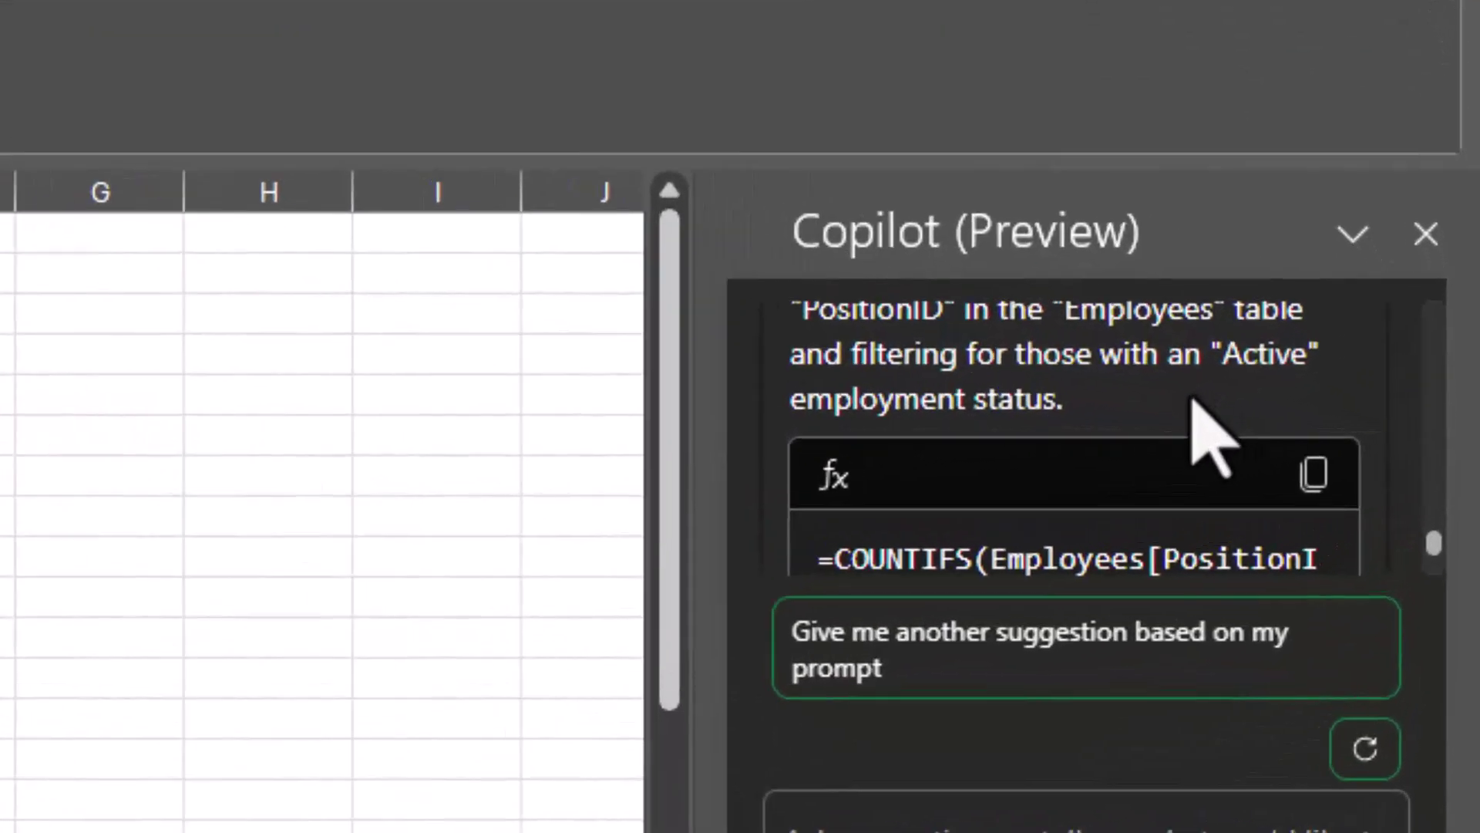
scroll(1318, 447, down, 2)
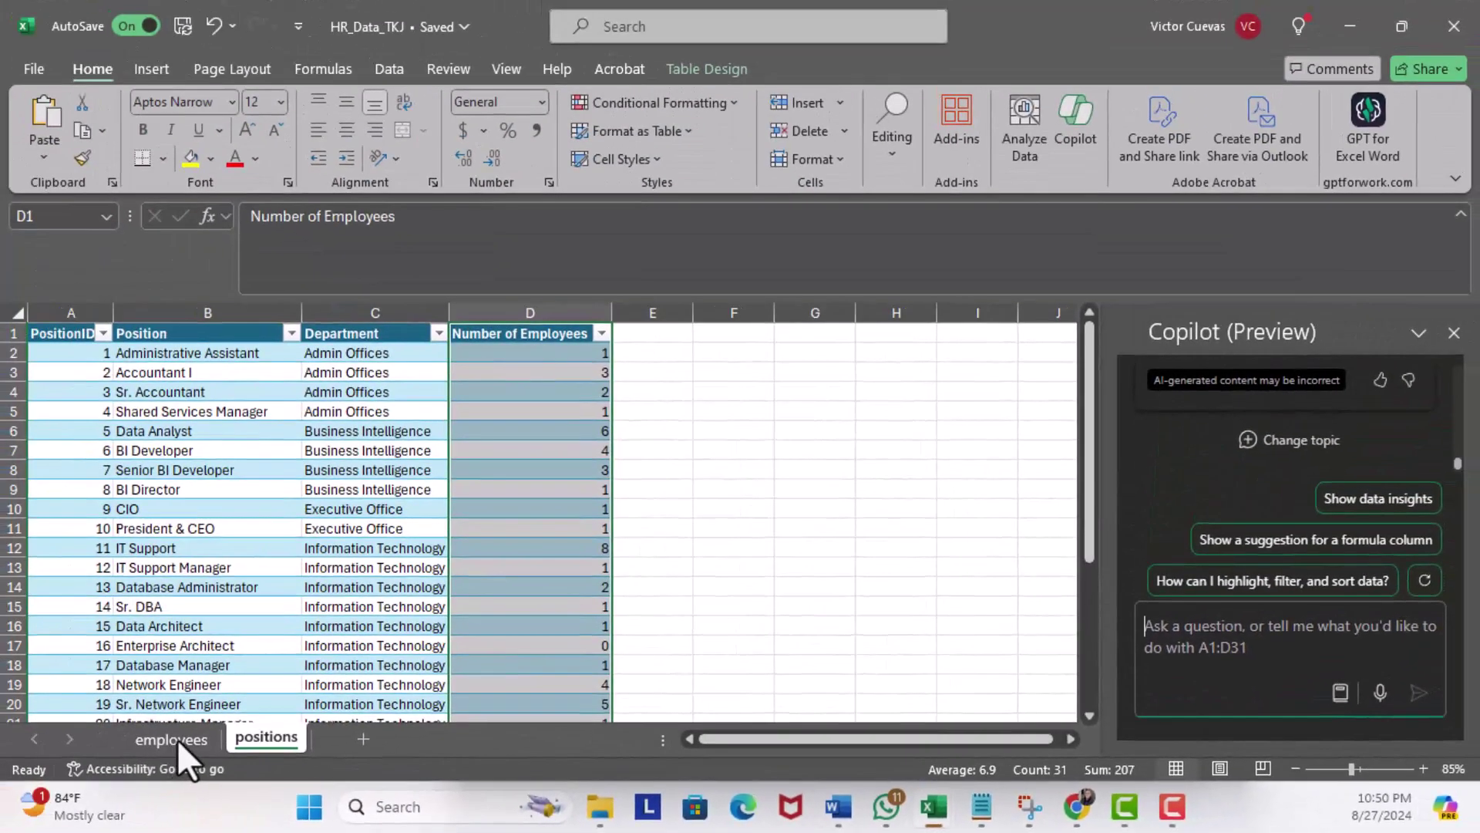
- Filter the employees table to Active EmploymentStatus only, showing 207 of 311 records
click(178, 737)
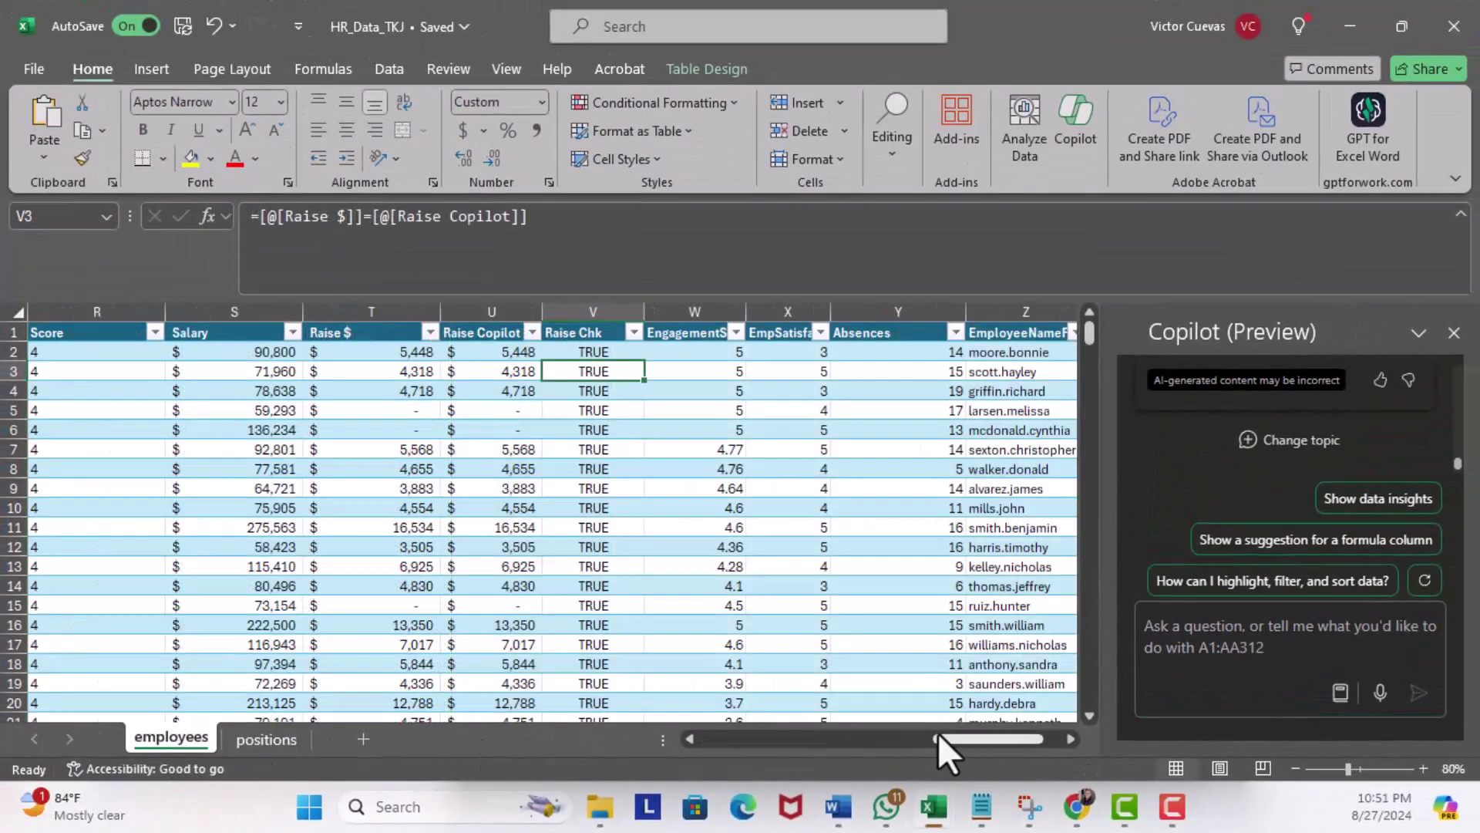
drag(950, 734, 826, 740)
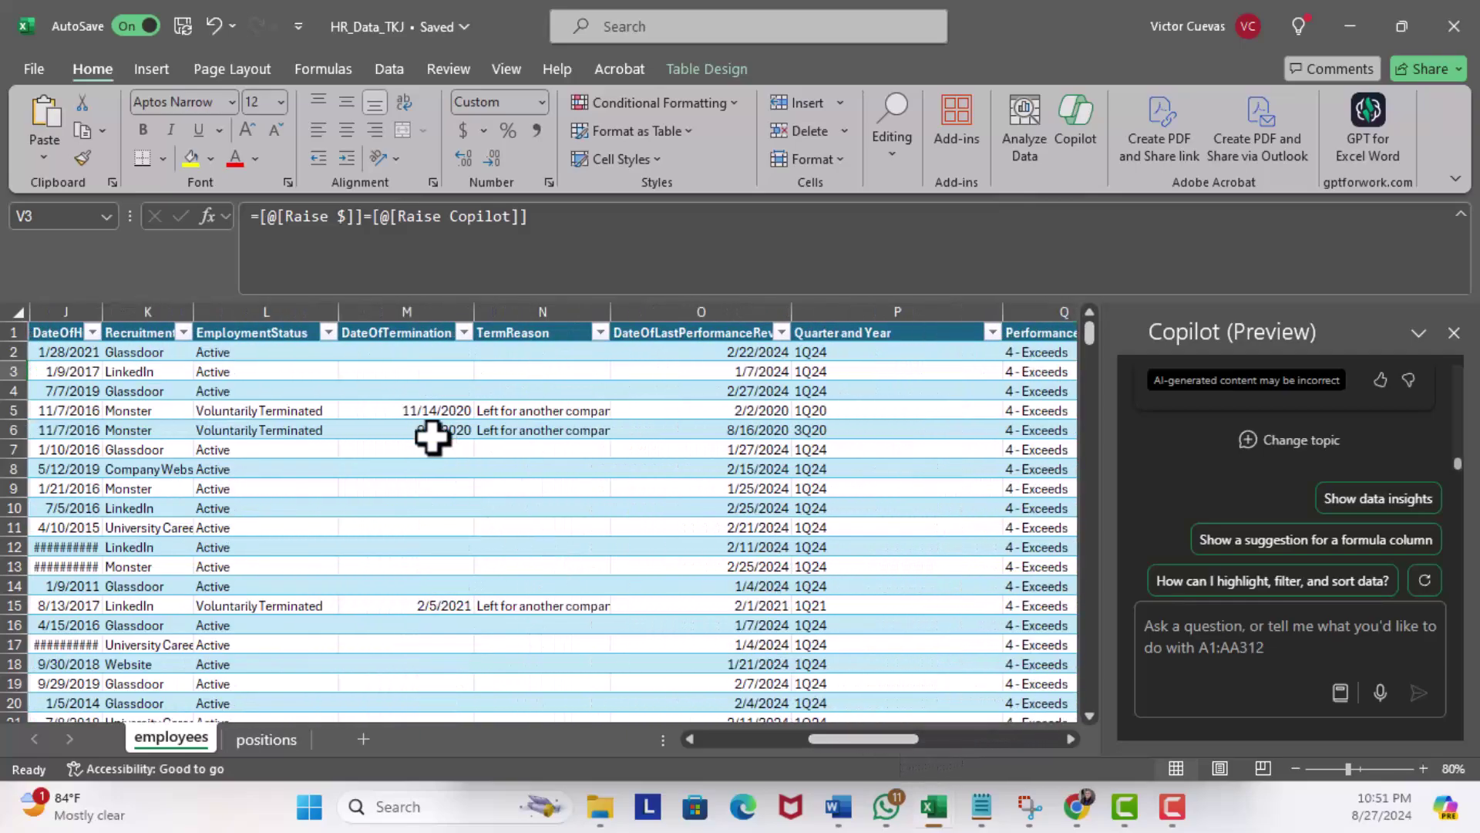
click(327, 332)
click(92, 550)
click(92, 569)
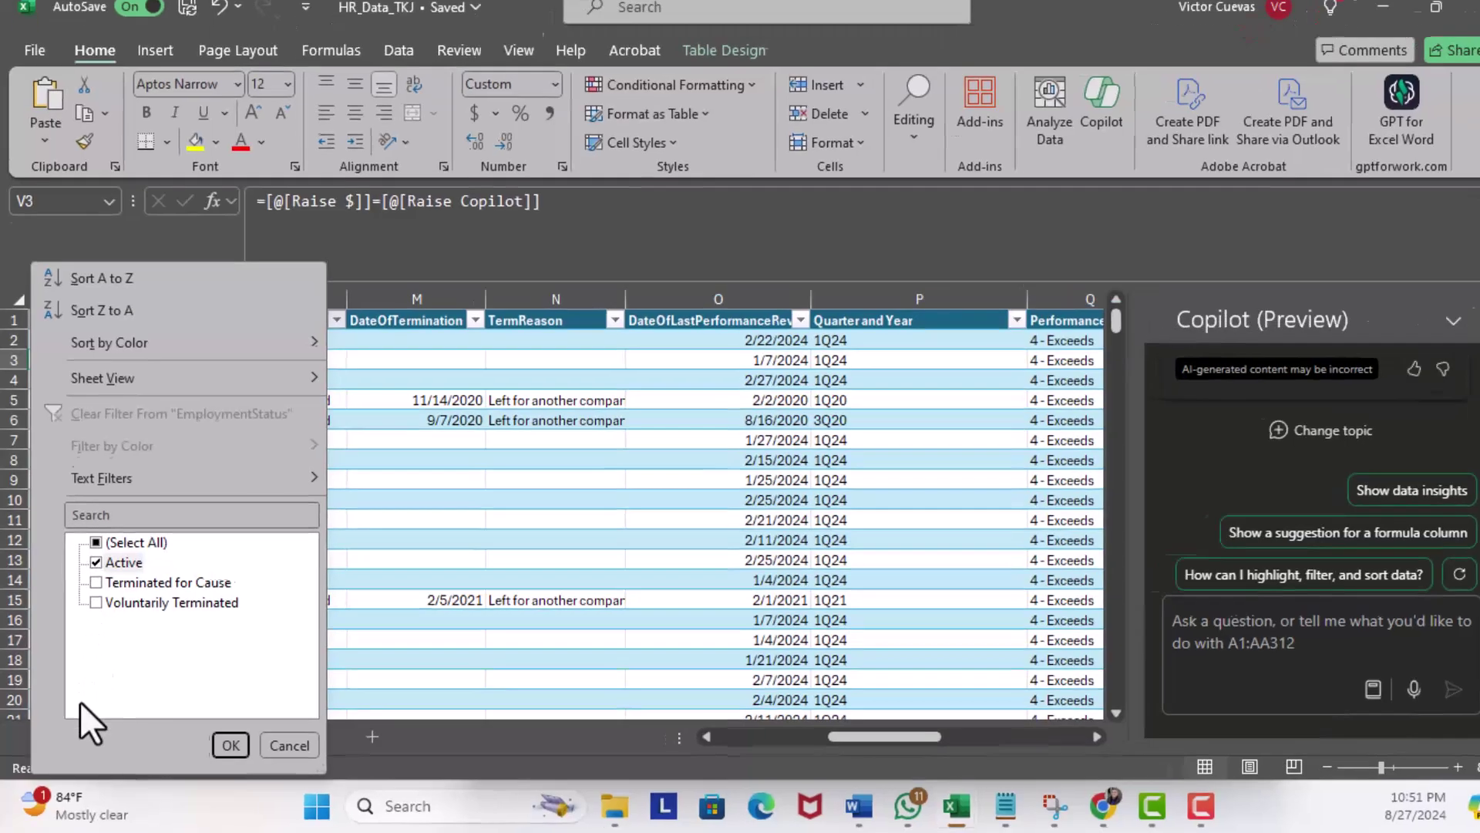
click(225, 747)
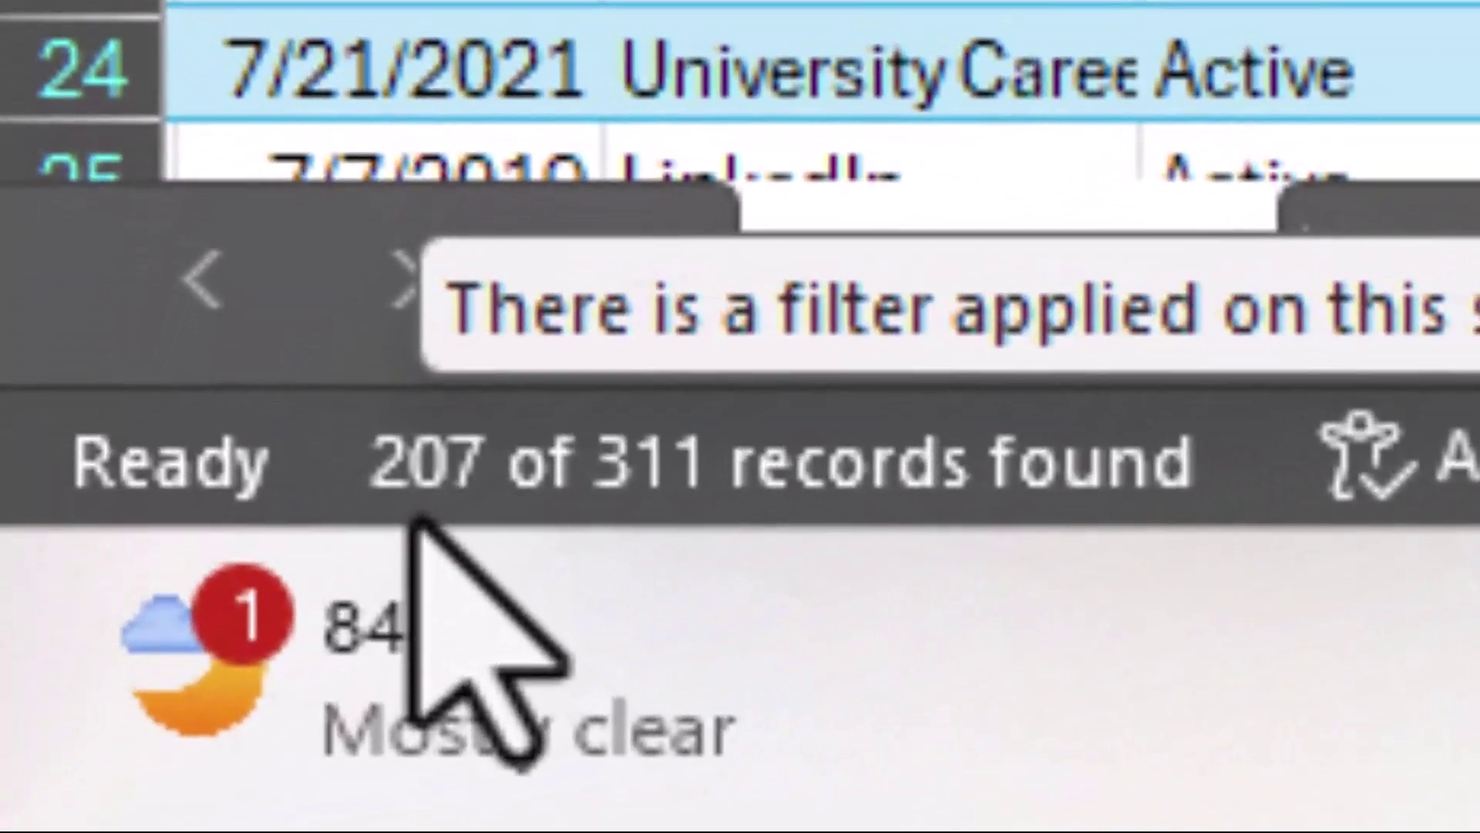